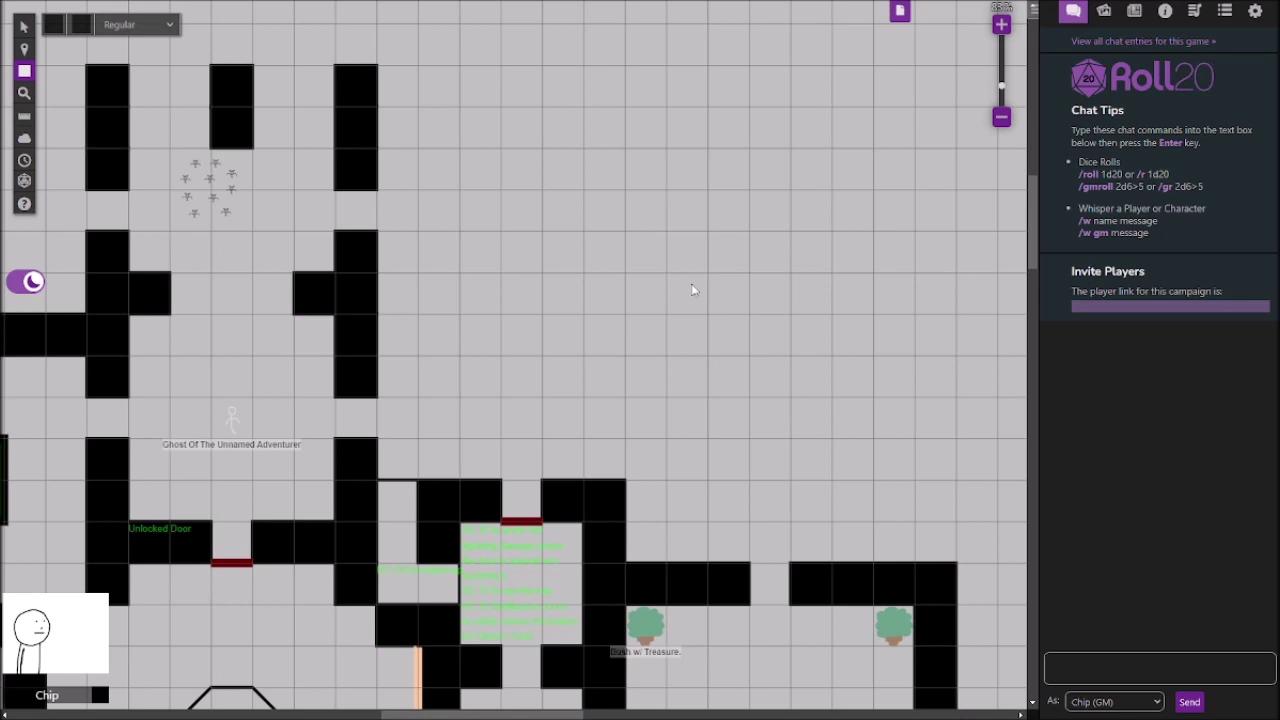
Draw three stacked black wall blocks up the middle of the map and a wall segment across the top.
{"action": "scroll", "coordinate": [510, 470], "scroll_direction": "down", "scroll_amount": 1}
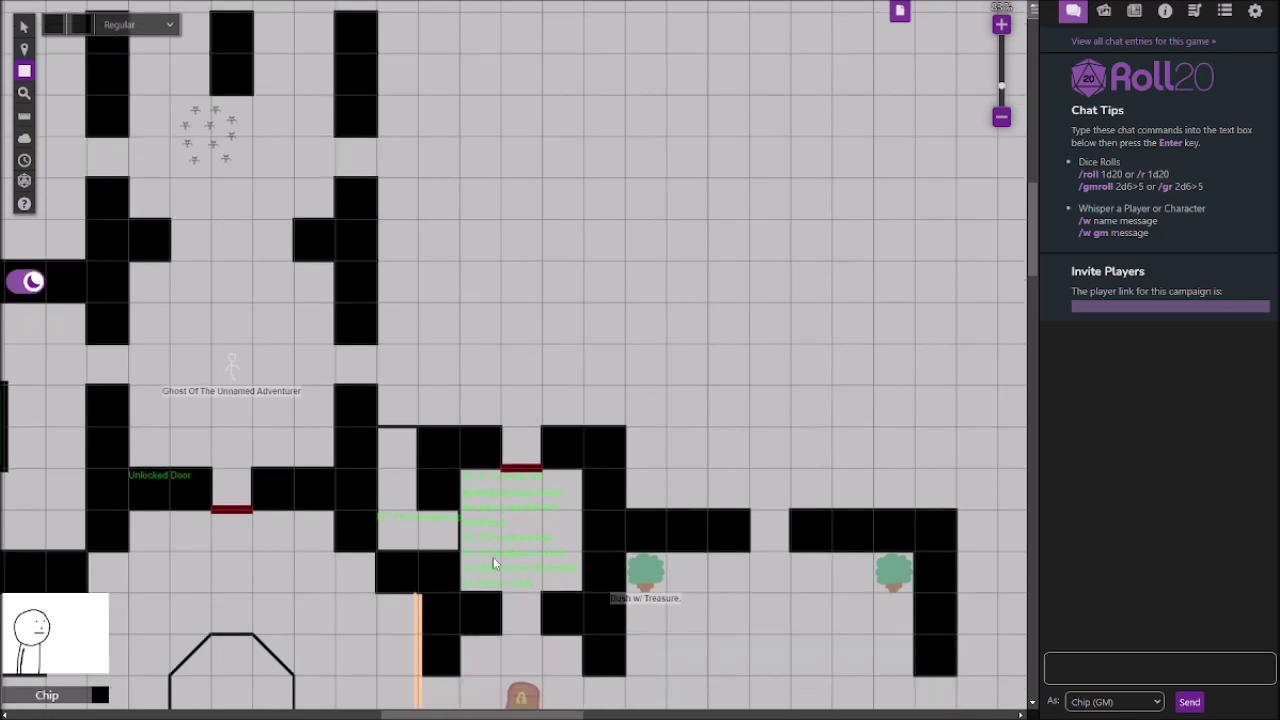
{"action": "scroll", "coordinate": [493, 557], "scroll_direction": "down", "scroll_amount": 2}
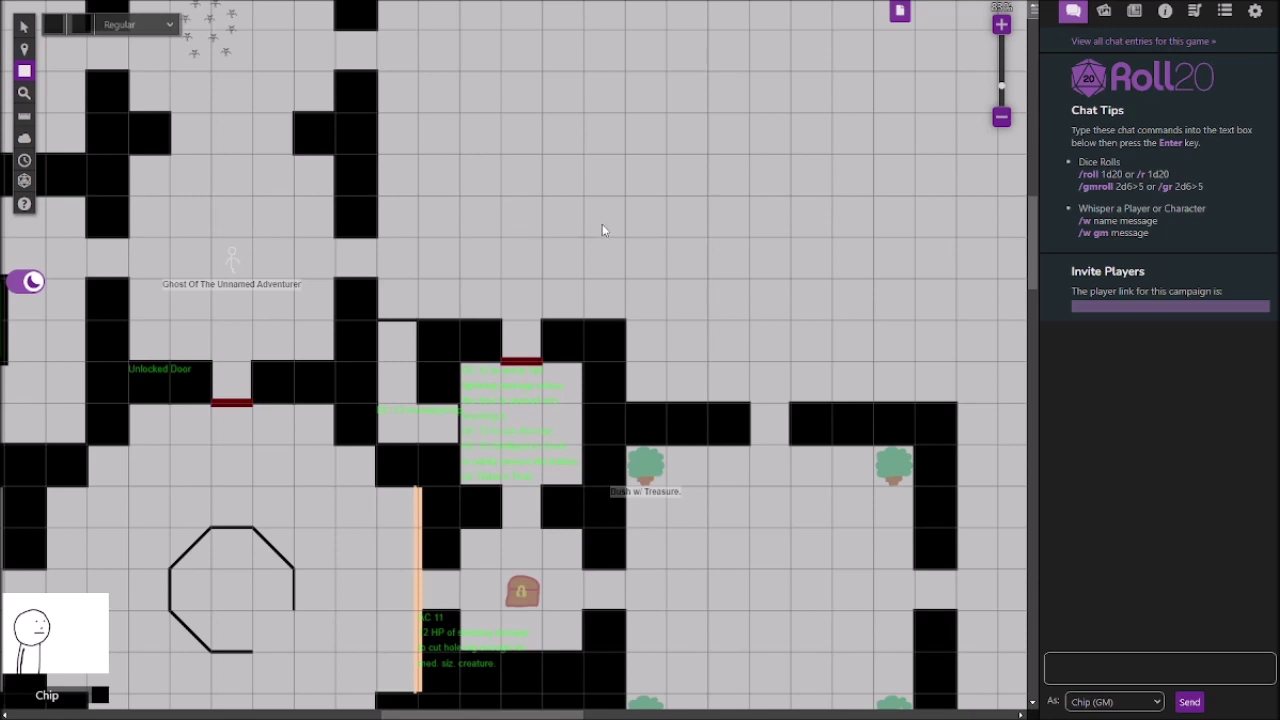
{"action": "left_click_drag", "start_coordinate": [618, 289], "coordinate": [626, 320]}
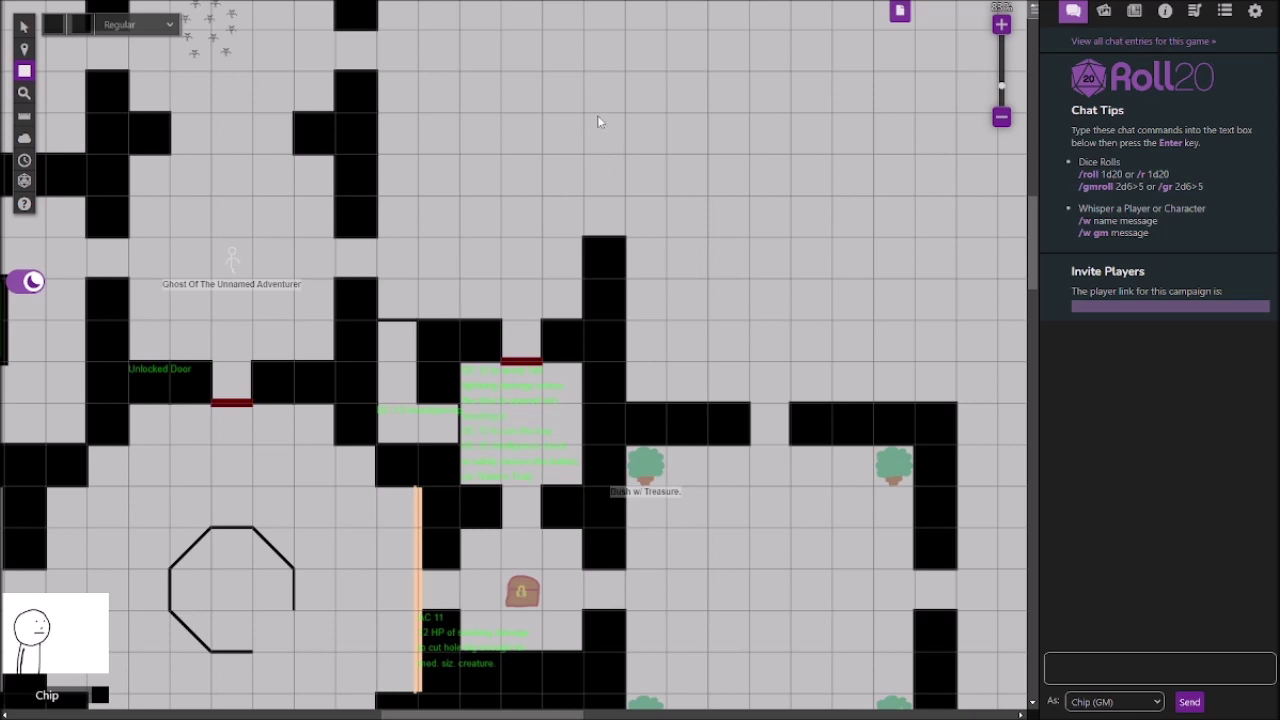
{"action": "left_click_drag", "start_coordinate": [598, 121], "coordinate": [624, 152]}
{"action": "left_click_drag", "start_coordinate": [594, 79], "coordinate": [617, 112]}
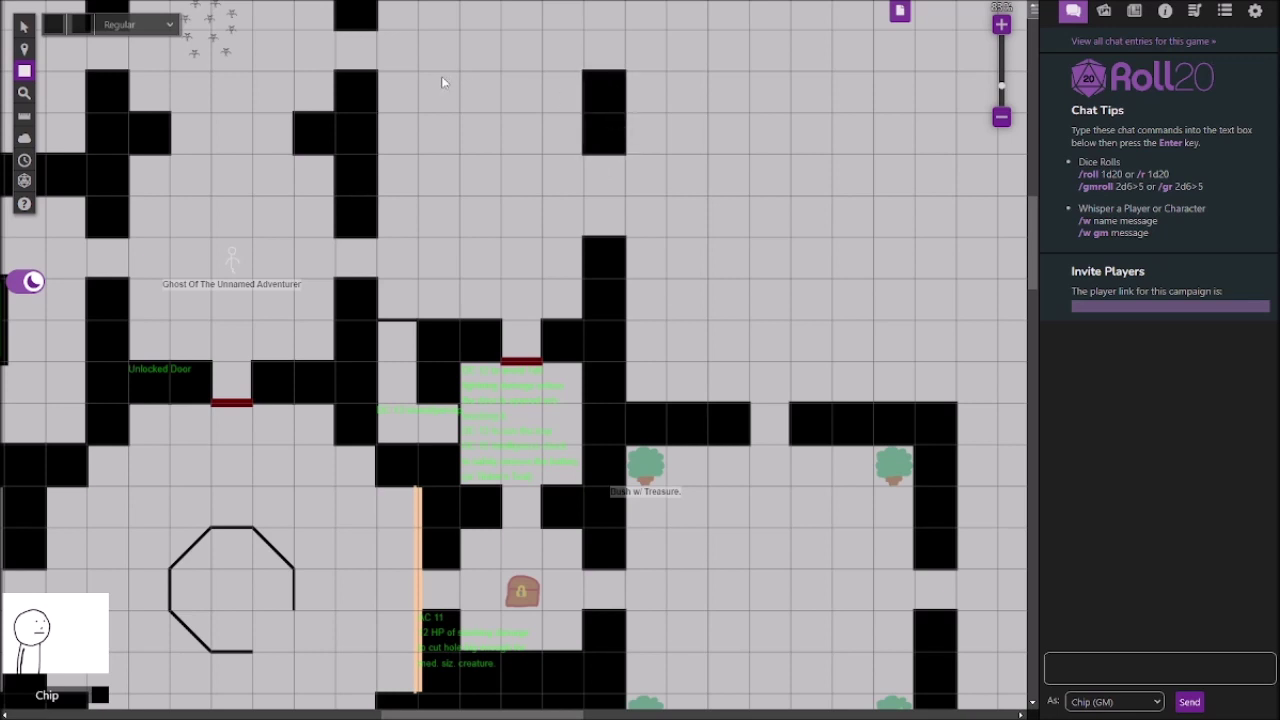
{"action": "mouse_move", "coordinate": [434, 86]}
{"action": "left_mouse_down"}
{"action": "mouse_move", "coordinate": [463, 103]}
{"action": "mouse_move", "coordinate": [547, 95]}
{"action": "mouse_move", "coordinate": [582, 112]}
{"action": "left_mouse_up"}
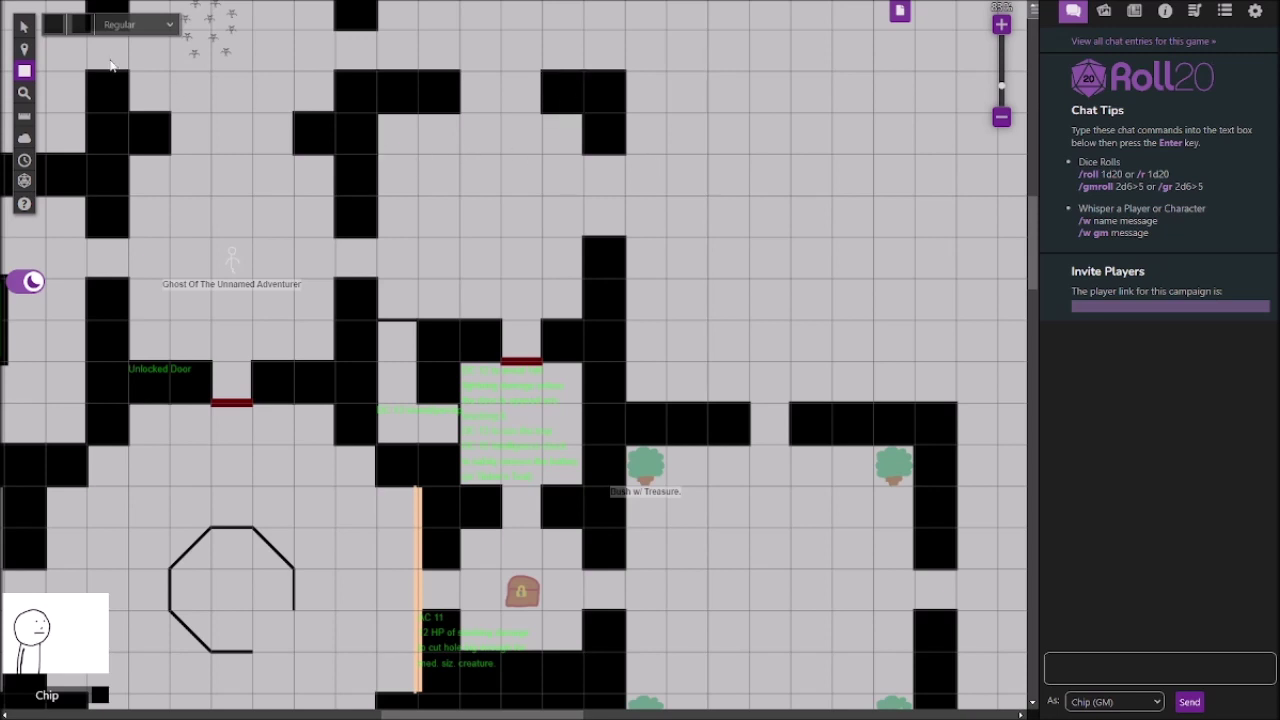
Switch the active map layer to Objects & Tokens.
{"action": "left_click", "coordinate": [25, 24]}
{"action": "mouse_move", "coordinate": [28, 52]}
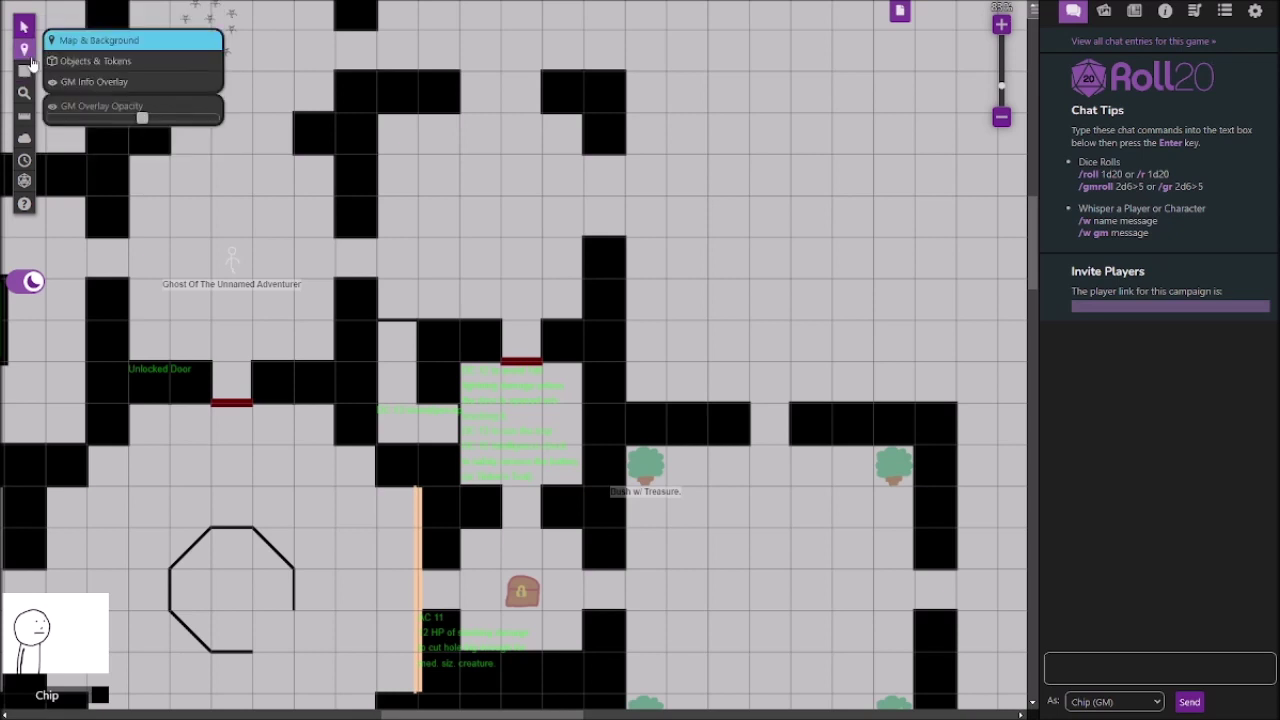
{"action": "left_click", "coordinate": [90, 61]}
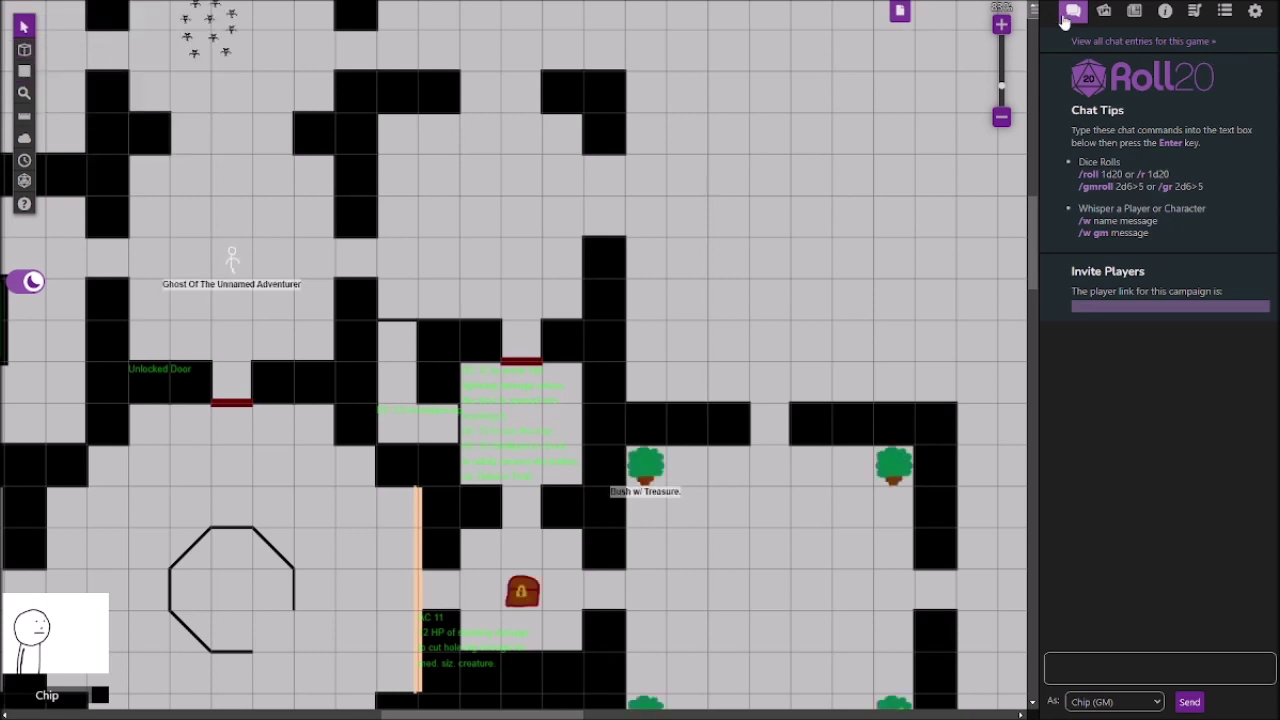
Drag chest.png from the Art Library onto the map's top room.
{"action": "left_click", "coordinate": [1104, 11]}
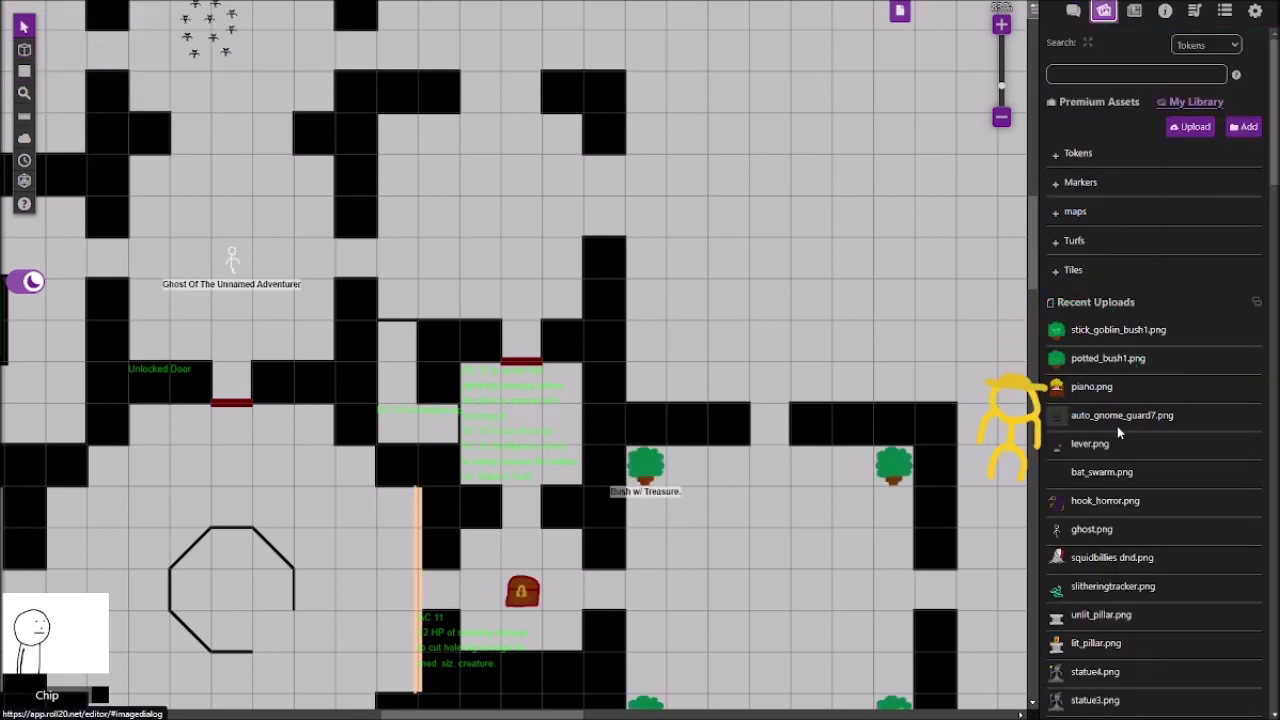
{"action": "scroll", "coordinate": [1090, 440], "scroll_direction": "down", "scroll_amount": 1}
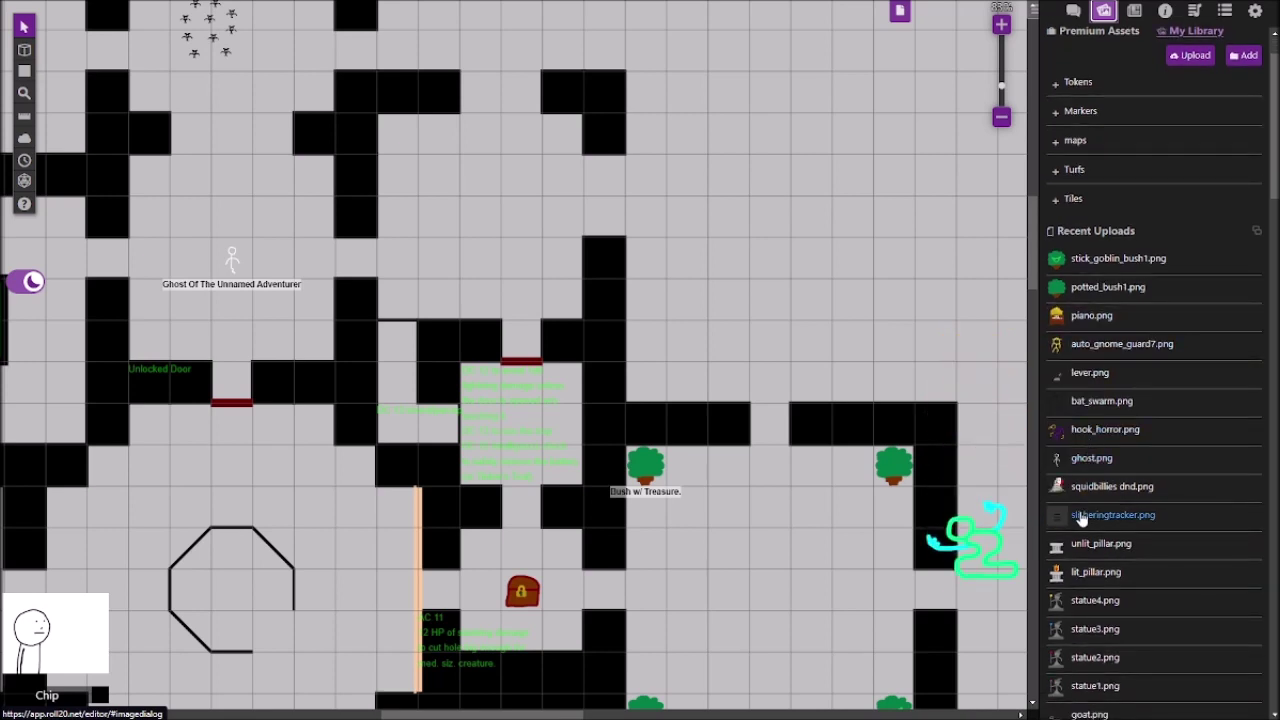
{"action": "scroll", "coordinate": [1080, 518], "scroll_direction": "down", "scroll_amount": 4}
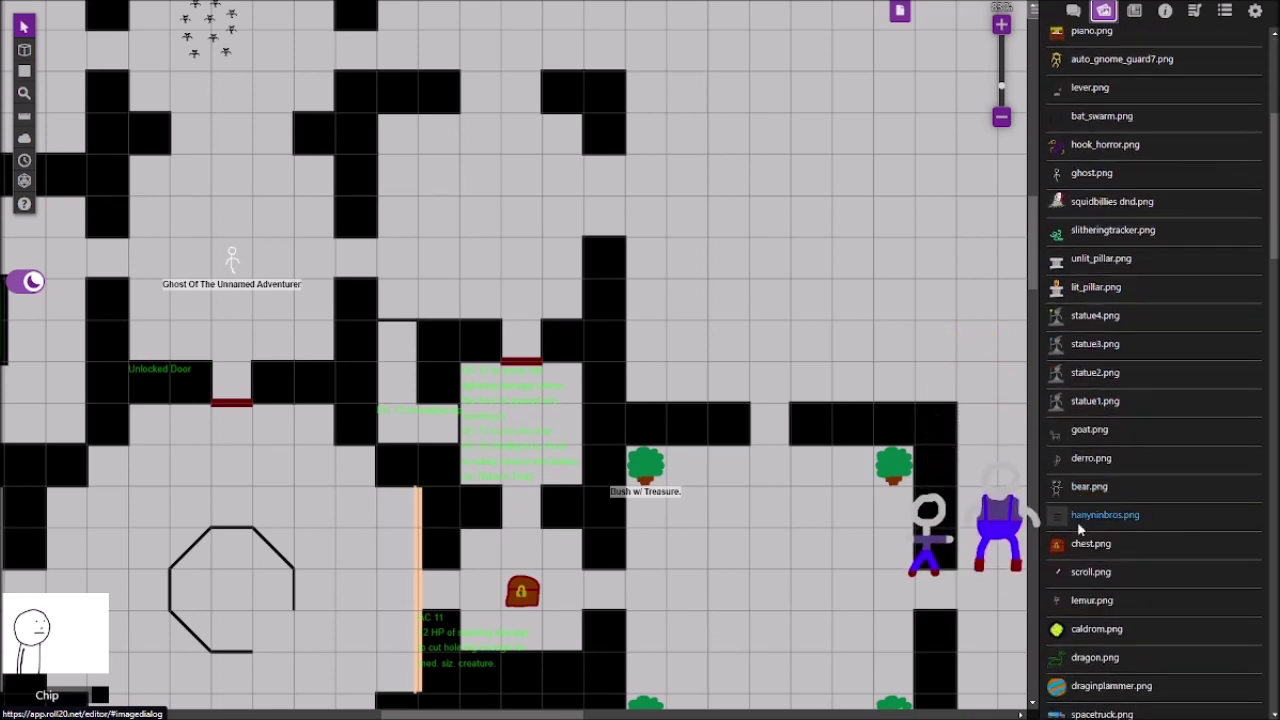
{"action": "left_click_drag", "start_coordinate": [1089, 548], "coordinate": [401, 131]}
{"action": "scroll", "coordinate": [464, 167], "scroll_direction": "up", "scroll_amount": 3}
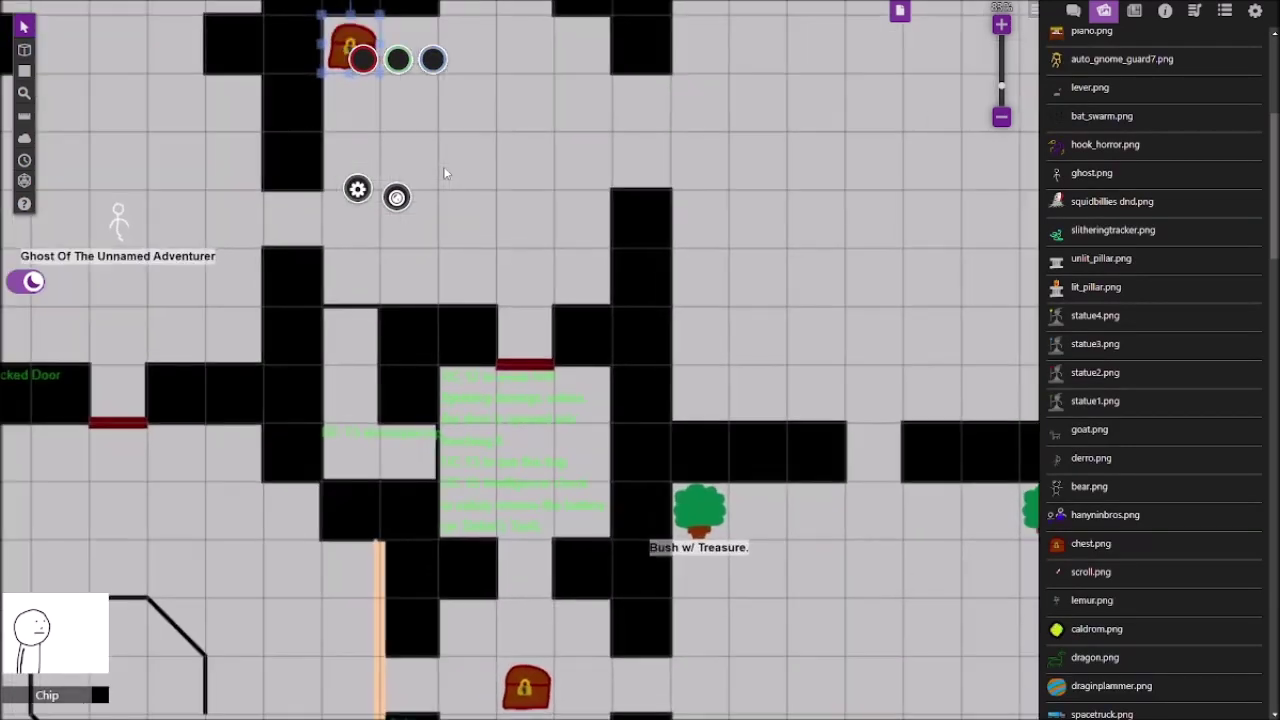
{"action": "scroll", "coordinate": [450, 170], "scroll_direction": "up", "scroll_amount": 3}
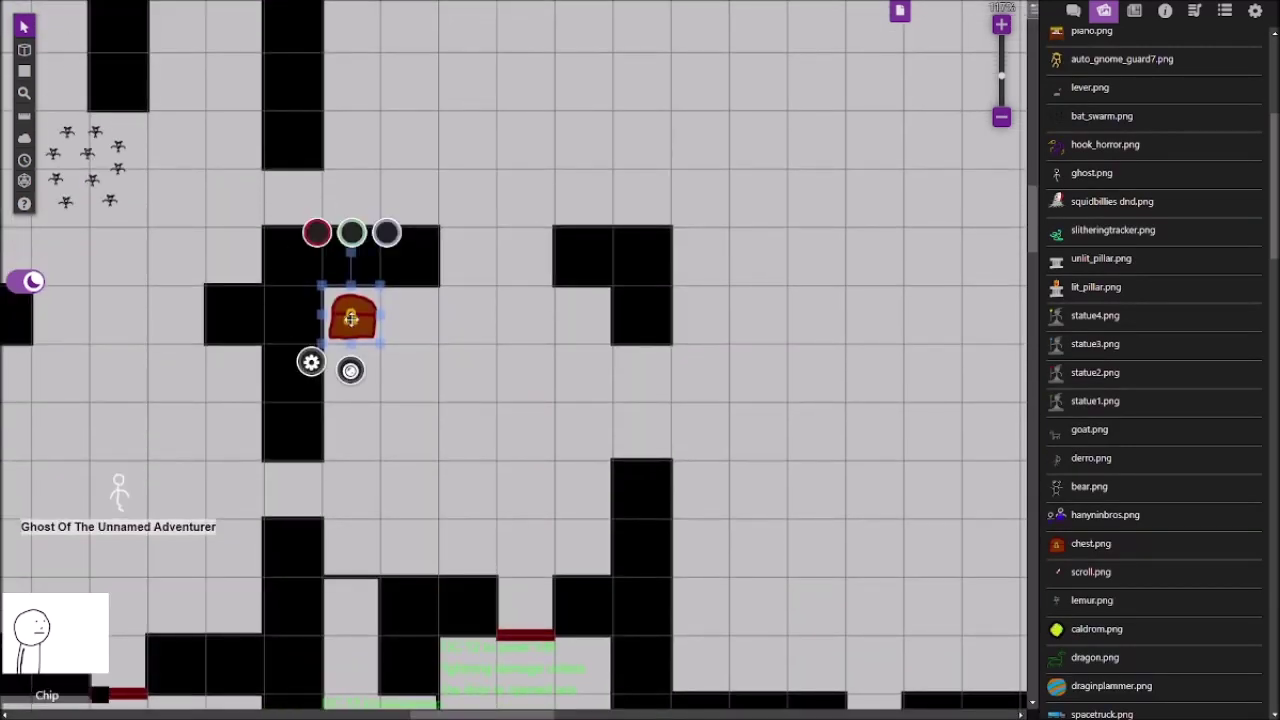
Set the chest token's name to 'Wounded Mimic', enable Nameplate, and save the settings.
{"action": "double_click", "coordinate": [362, 297]}
{"action": "left_click", "coordinate": [468, 220]}
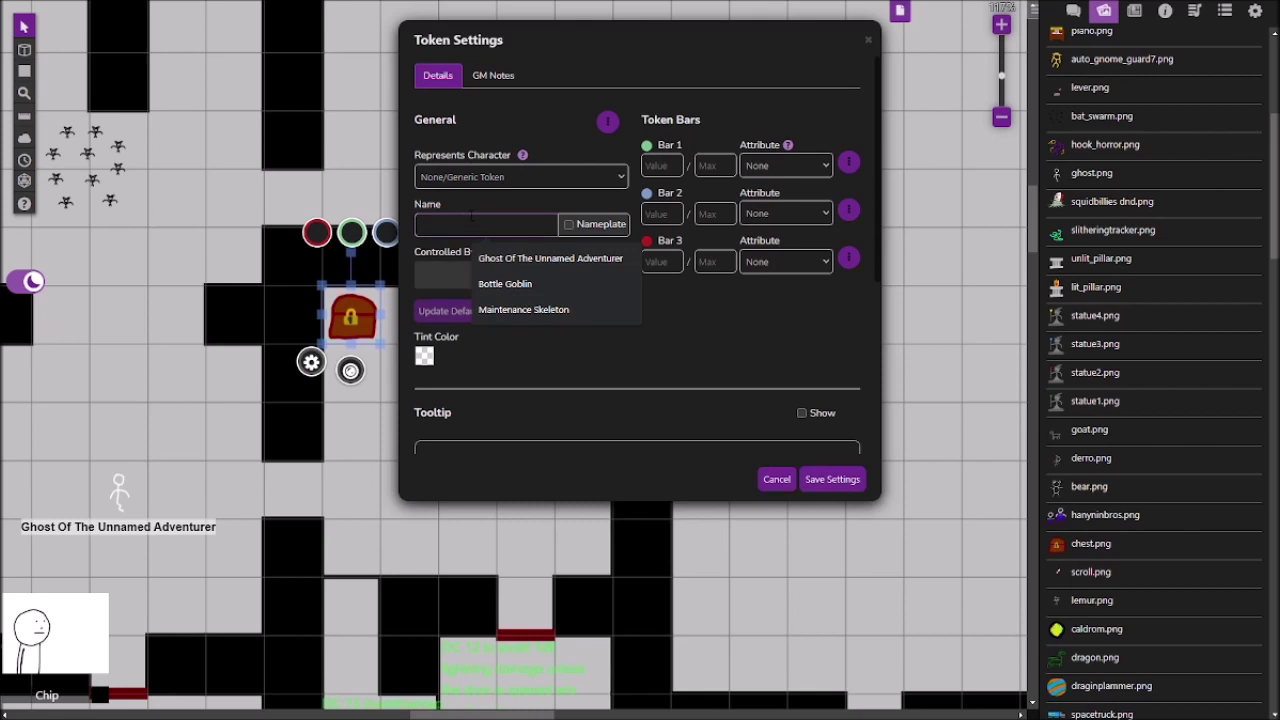
{"action": "type", "text": "Wounbded"}
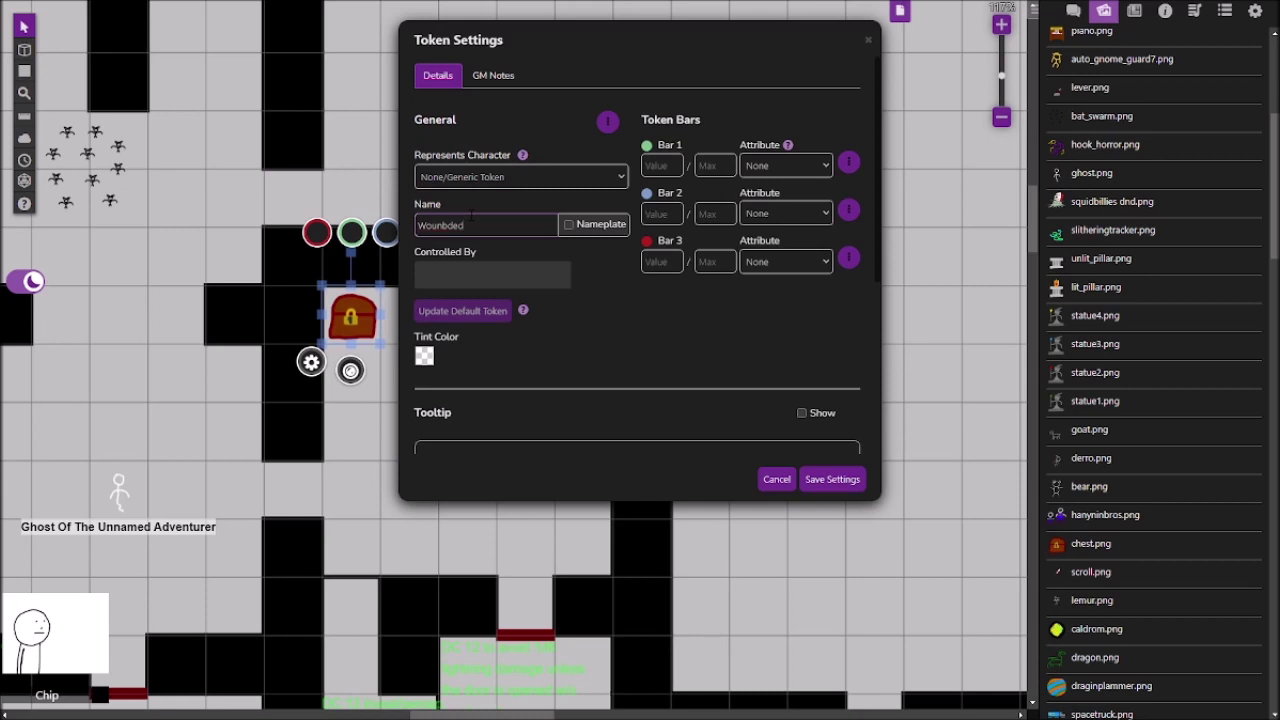
{"action": "key", "text": "BackSpace"}
{"action": "key", "text": "BackSpace"}
{"action": "key", "text": "BackSpace"}
{"action": "key", "text": "BackSpace"}
{"action": "key", "text": "BackSpace"}
{"action": "key", "text": "BackSpace"}
{"action": "key", "text": "BackSpace"}
{"action": "key", "text": "BackSpace"}
{"action": "type", "text": "Wounded Mimic"}
{"action": "left_click", "coordinate": [569, 225]}
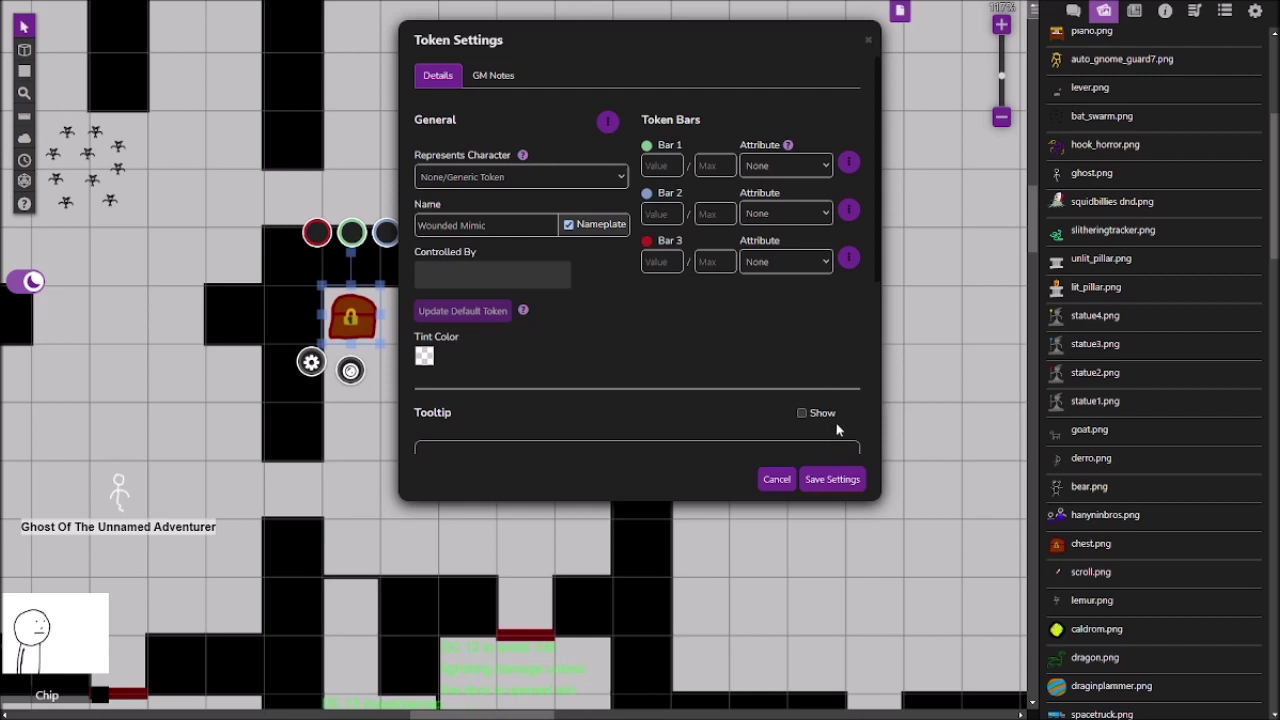
{"action": "left_click", "coordinate": [841, 484]}
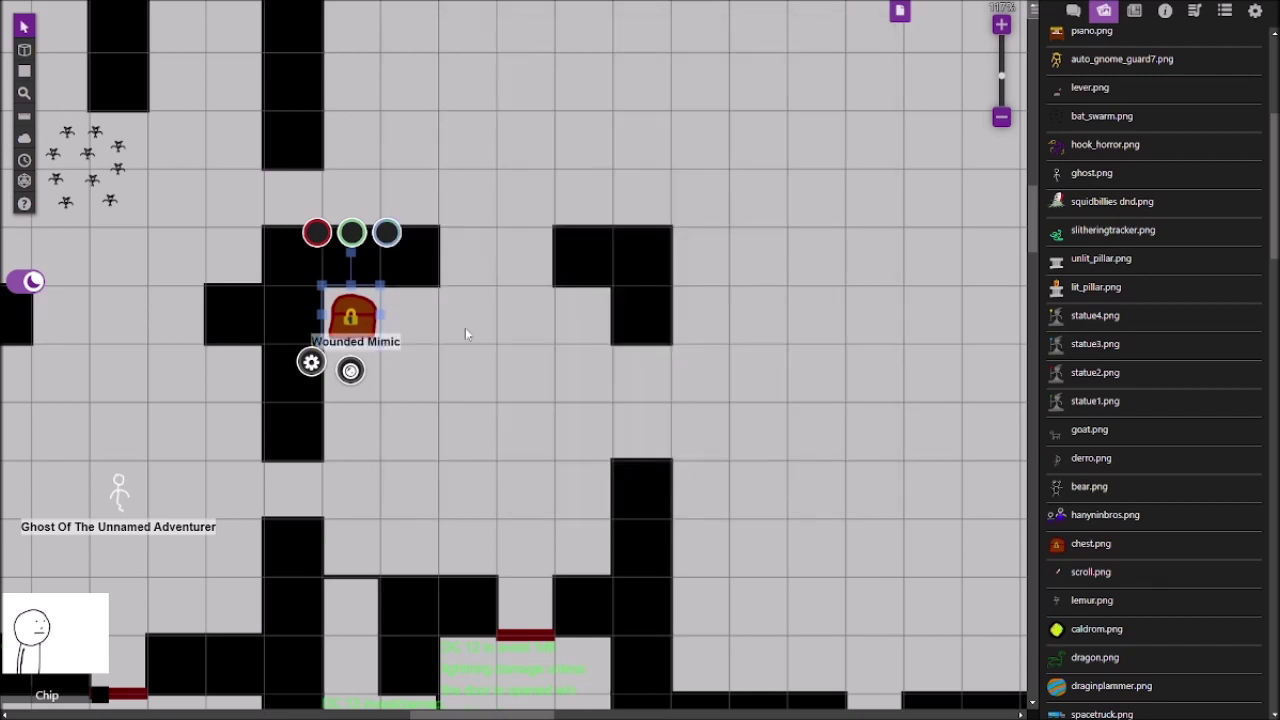
Click empty map space to deselect the Wounded Mimic token.
{"action": "left_click", "coordinate": [428, 300]}
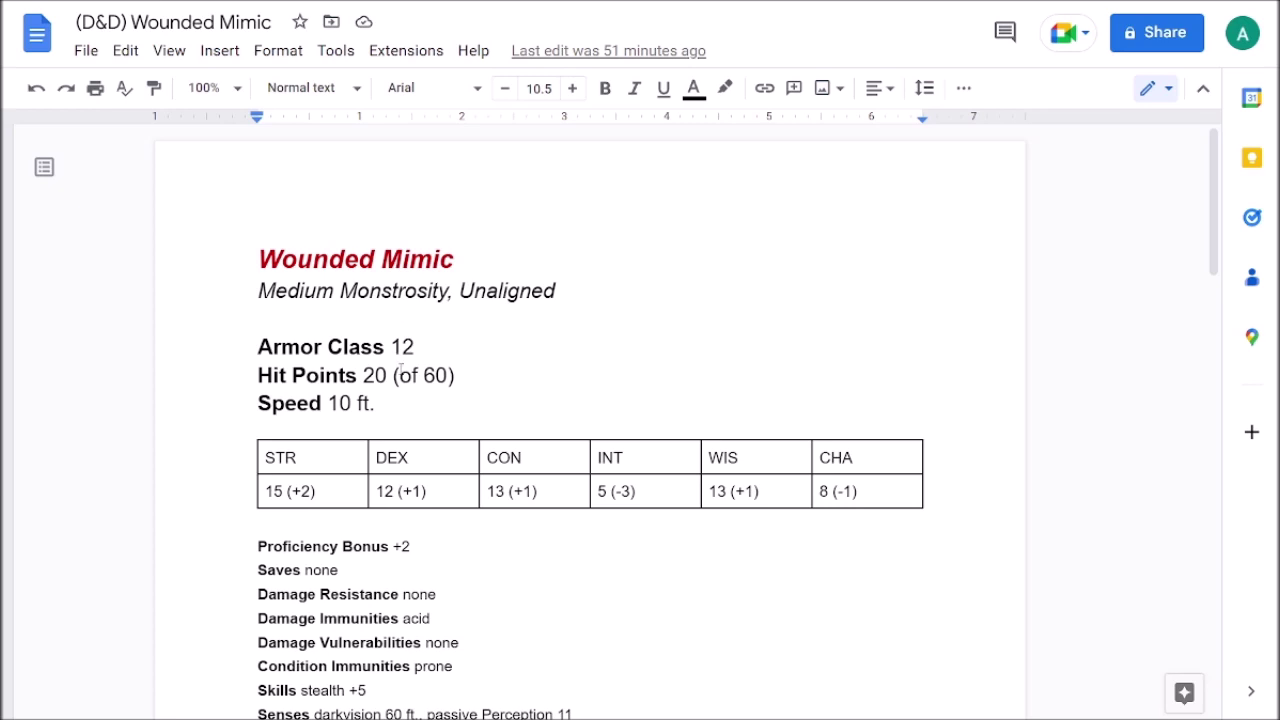
{"action": "scroll", "coordinate": [344, 346], "scroll_direction": "down", "scroll_amount": 1}
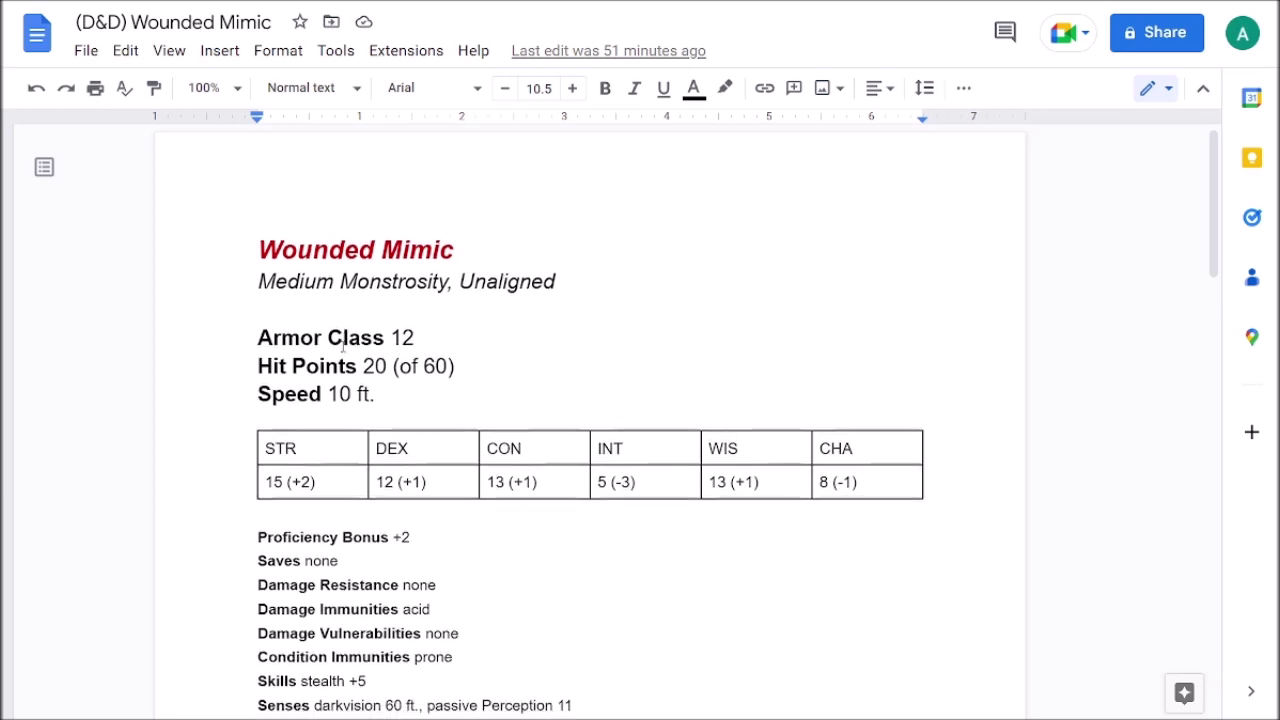
{"action": "scroll", "coordinate": [344, 346], "scroll_direction": "up", "scroll_amount": 1}
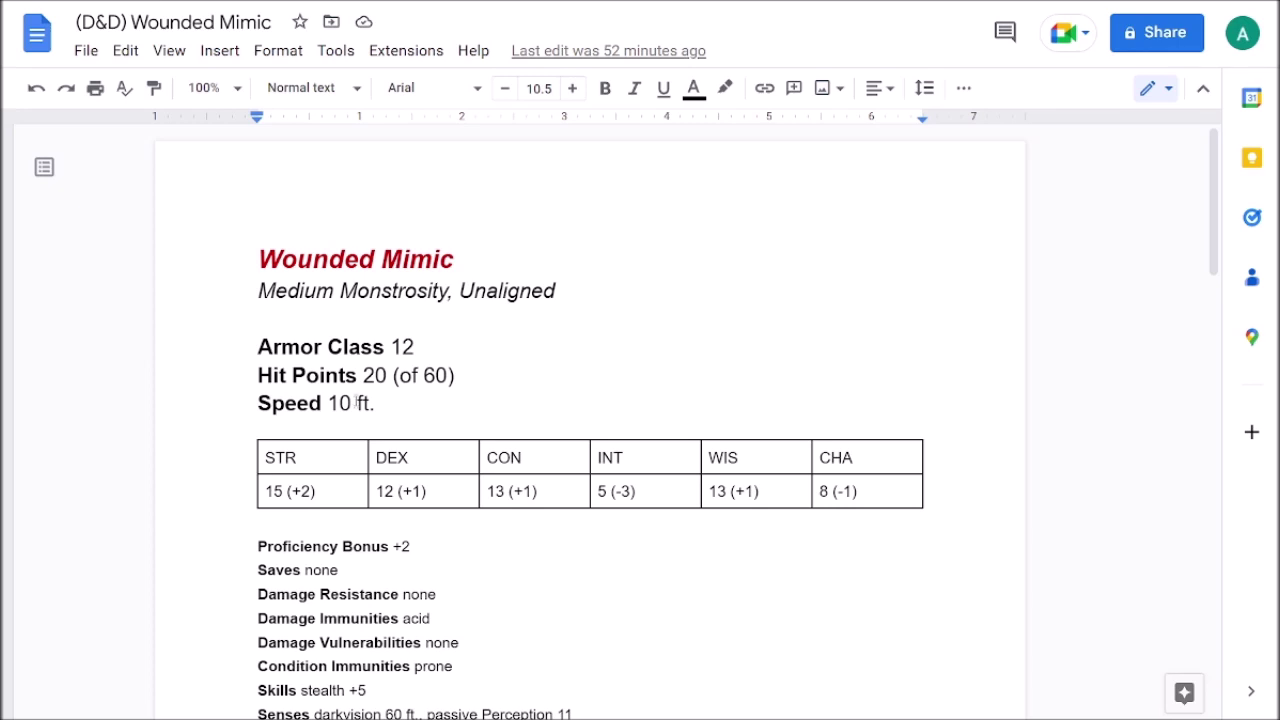
{"action": "scroll", "coordinate": [356, 402], "scroll_direction": "down", "scroll_amount": 3}
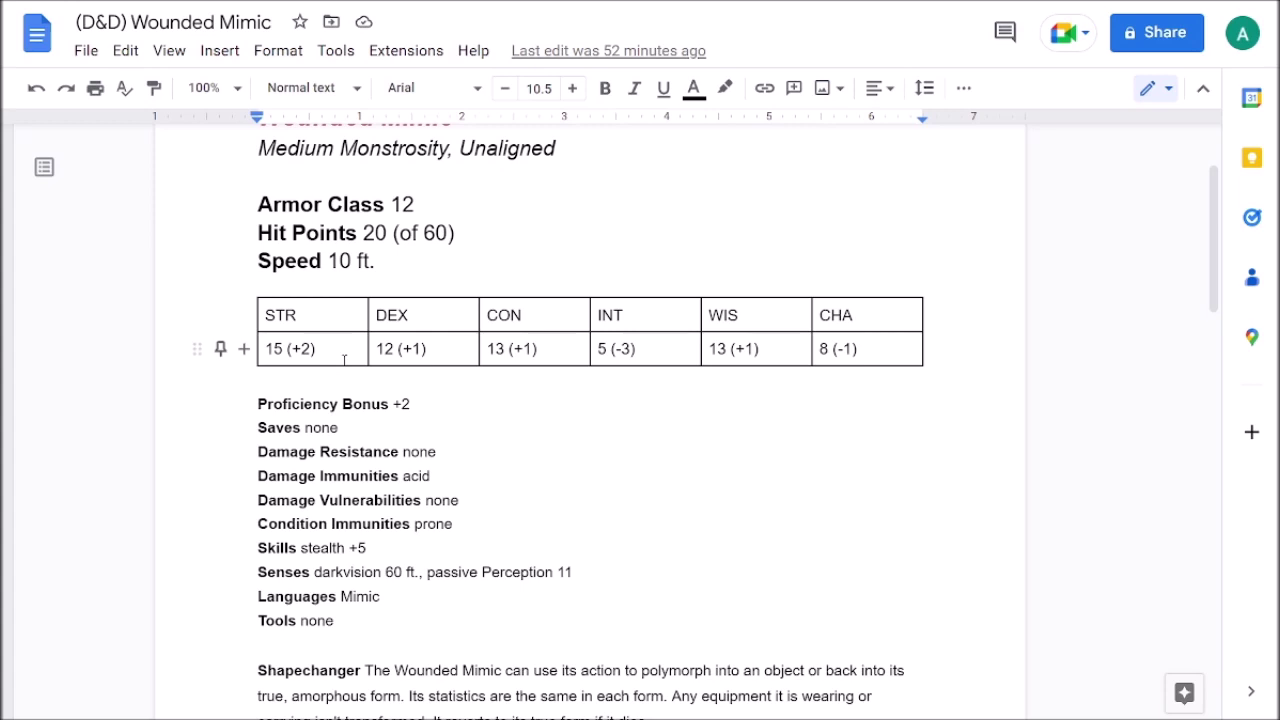
{"action": "left_click", "coordinate": [270, 355]}
{"action": "scroll", "coordinate": [465, 373], "scroll_direction": "down", "scroll_amount": 1}
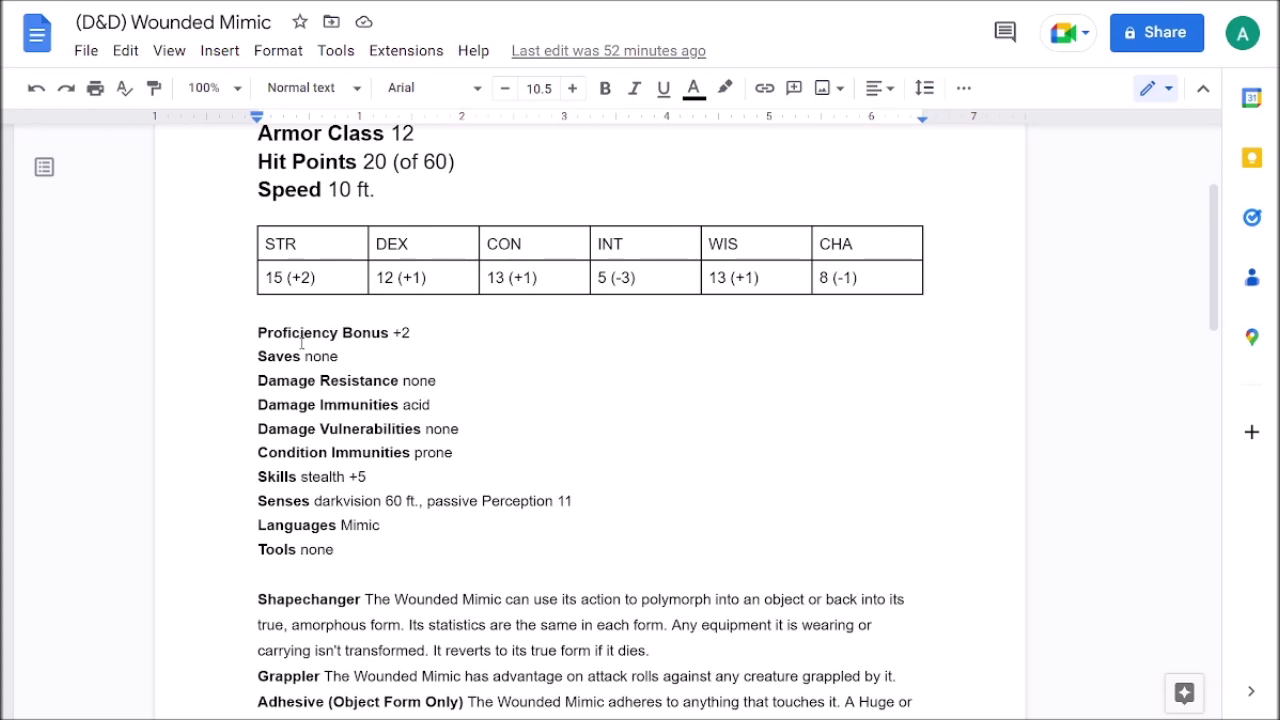
{"action": "scroll", "coordinate": [332, 360], "scroll_direction": "down", "scroll_amount": 2}
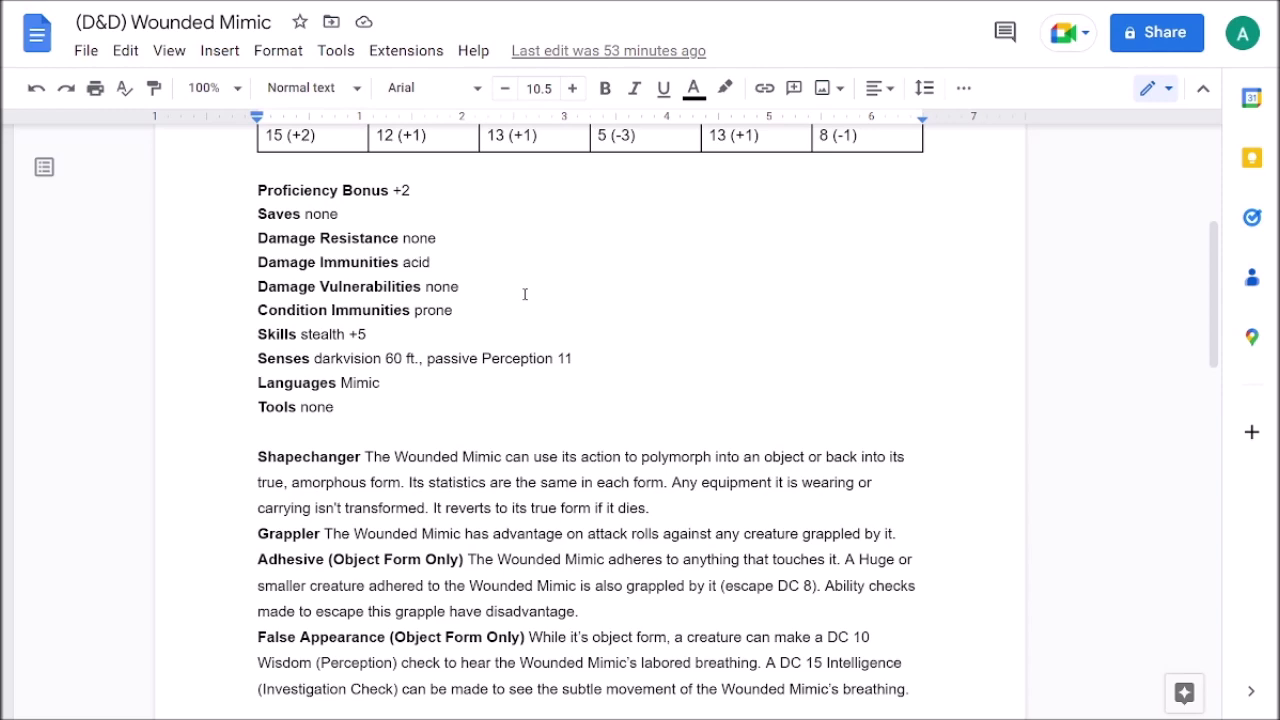
{"action": "scroll", "coordinate": [524, 294], "scroll_direction": "down", "scroll_amount": 1}
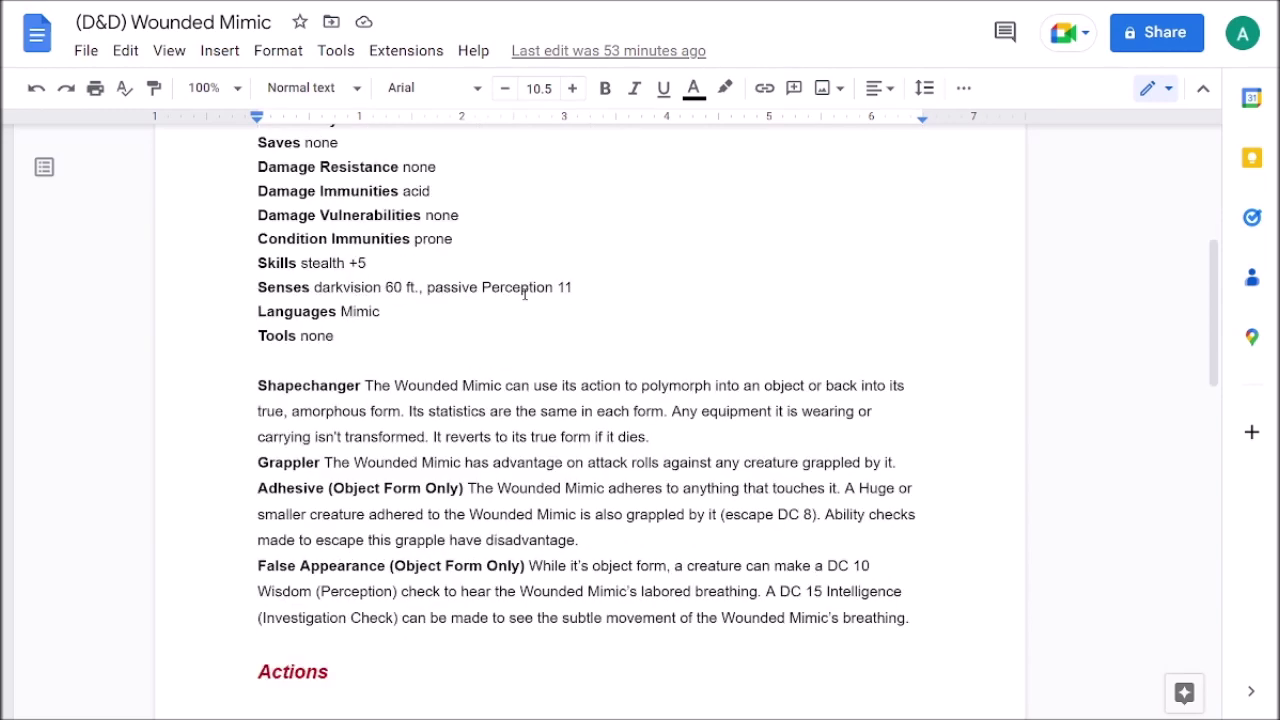
Scroll down and place the cursor just after '(Investigation Check)' in False Appearance.
{"action": "scroll", "coordinate": [524, 294], "scroll_direction": "down", "scroll_amount": 1}
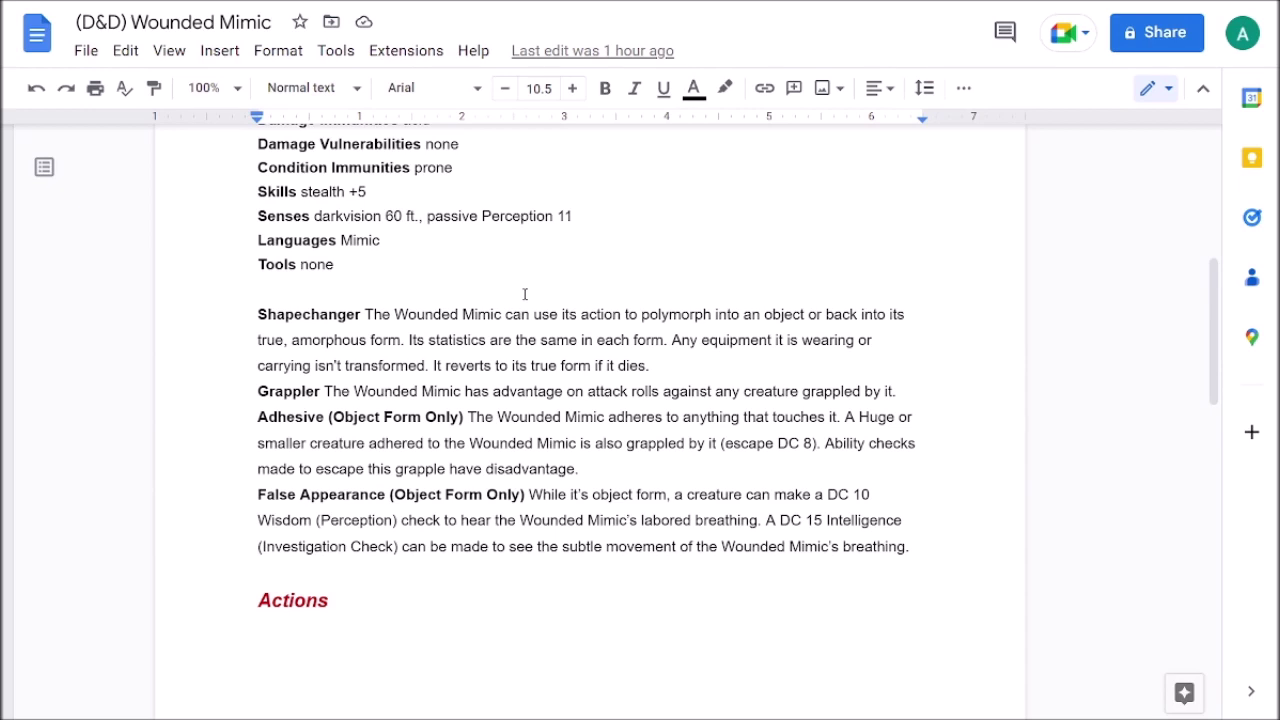
{"action": "left_click", "coordinate": [399, 546]}
Edit the False Appearance text from '(Investigation Check)' to '(Investigation) check'.
{"action": "key", "text": "Left"}
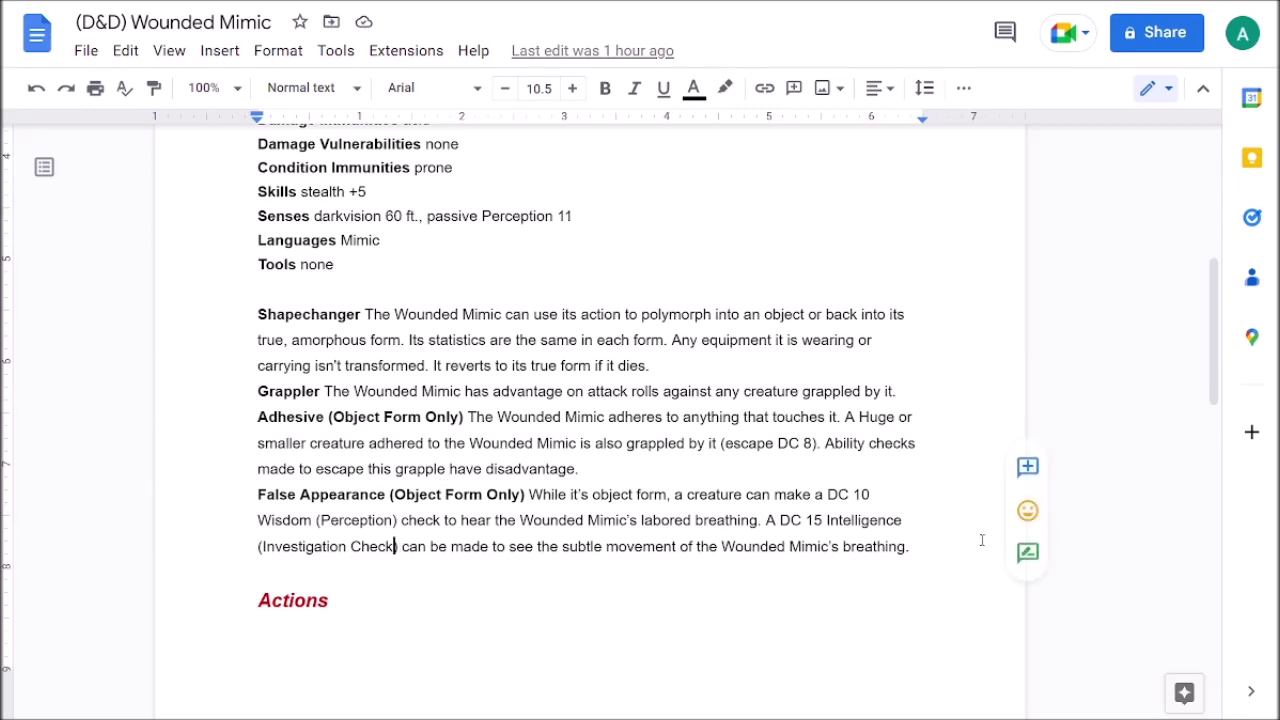
{"action": "key", "text": "Right"}
{"action": "key", "text": "BackSpace"}
{"action": "key", "text": "Left"}
{"action": "key", "text": "Left"}
{"action": "key", "text": "Left"}
{"action": "key", "text": "Left"}
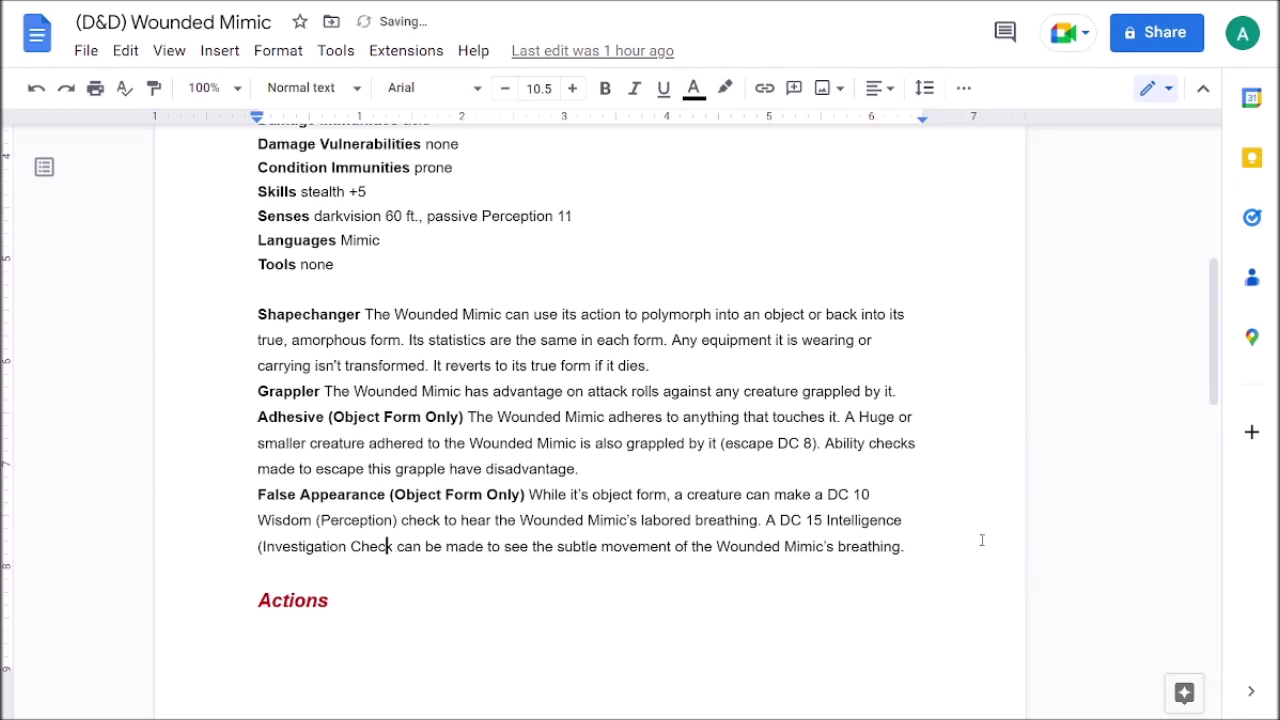
{"action": "key", "text": "BackSpace"}
{"action": "key", "text": "BackSpace"}
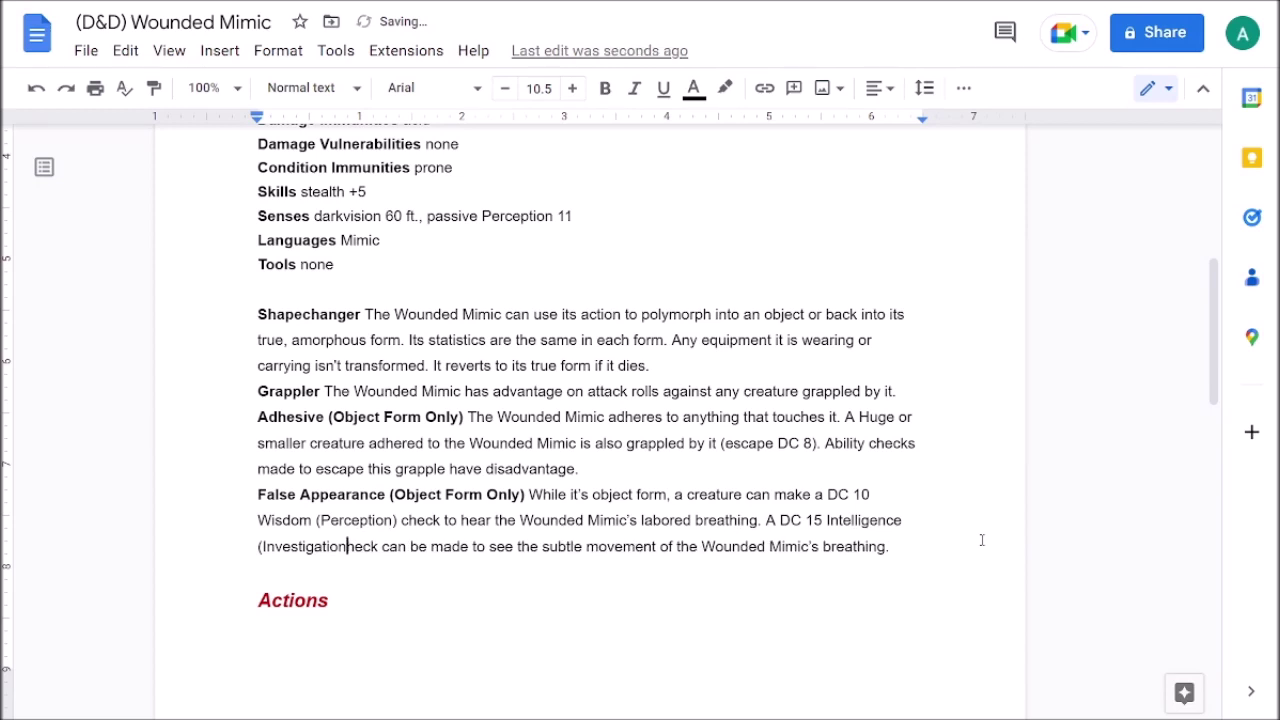
{"action": "type", "text": ") c"}
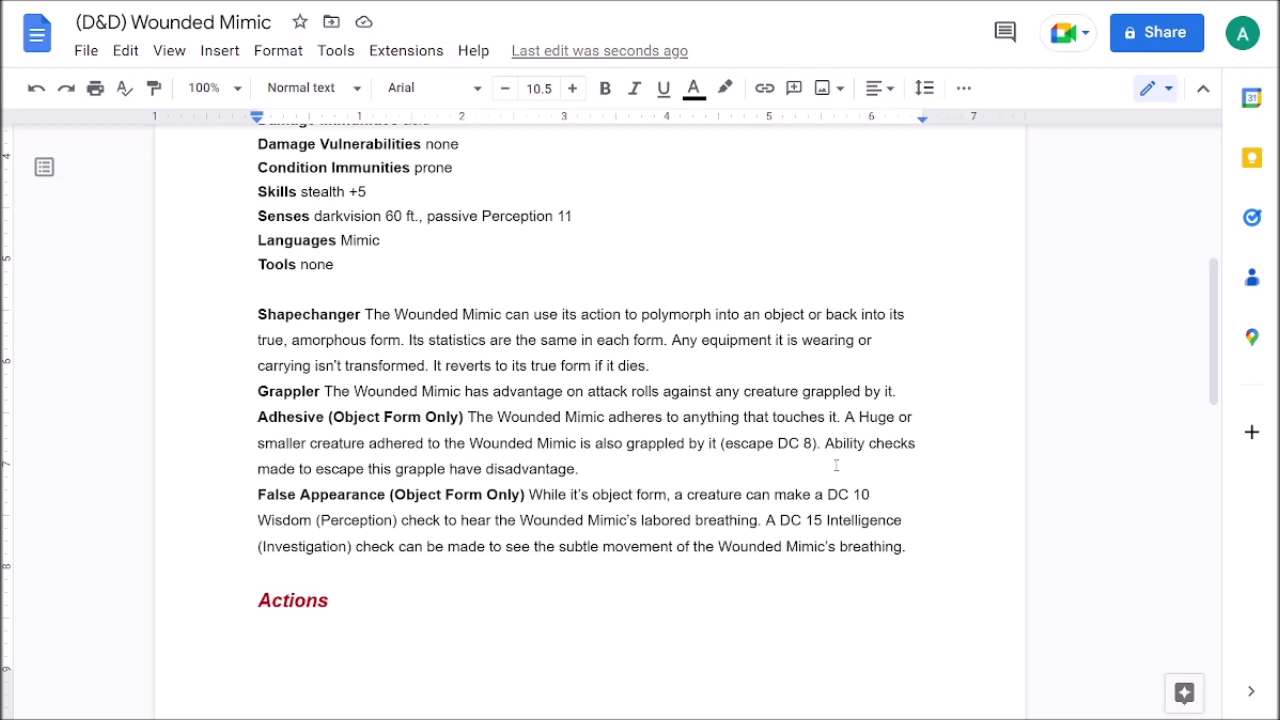
{"action": "scroll", "coordinate": [836, 465], "scroll_direction": "down", "scroll_amount": 5}
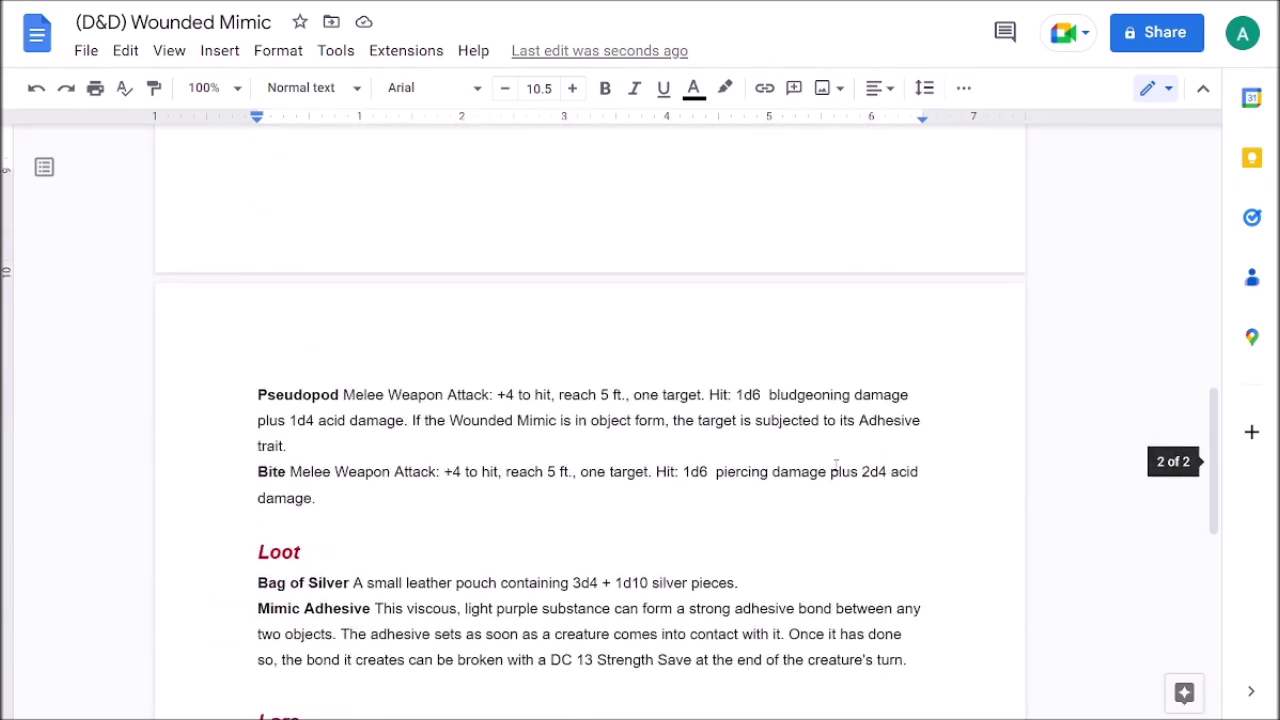
{"action": "scroll", "coordinate": [836, 465], "scroll_direction": "up", "scroll_amount": 2}
{"action": "scroll", "coordinate": [836, 465], "scroll_direction": "down", "scroll_amount": 1}
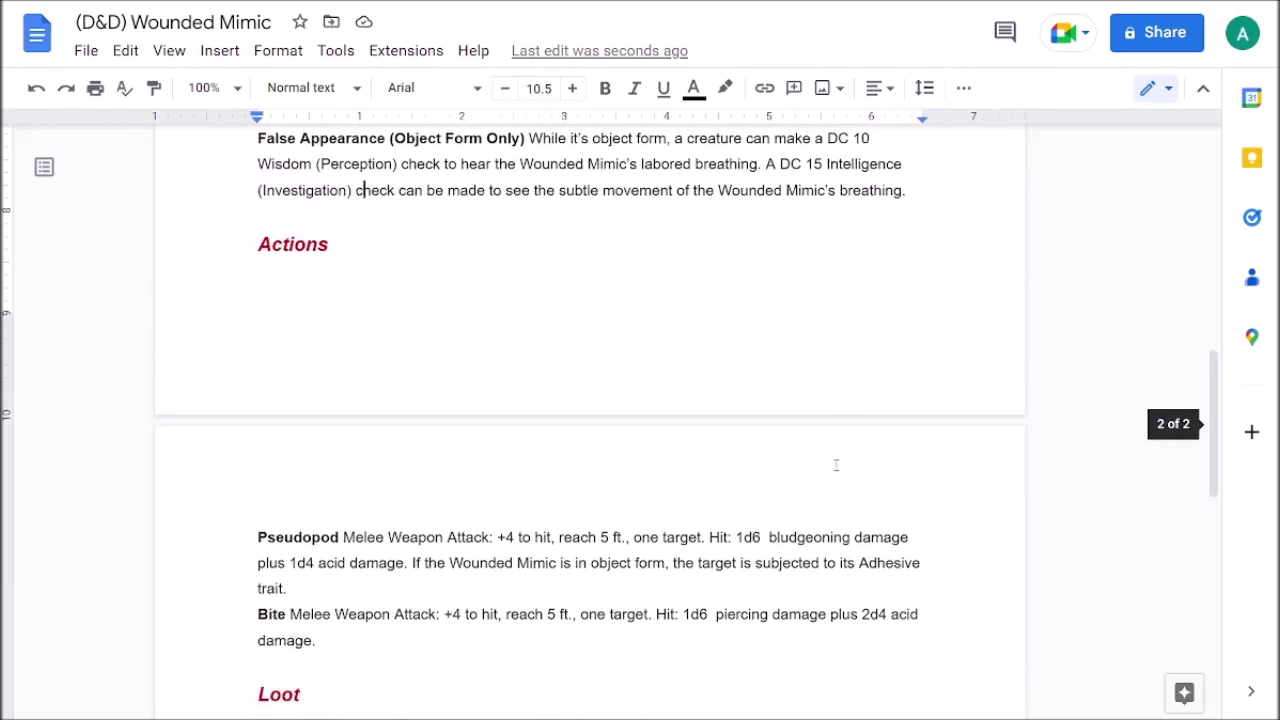
{"action": "scroll", "coordinate": [836, 465], "scroll_direction": "down", "scroll_amount": 2}
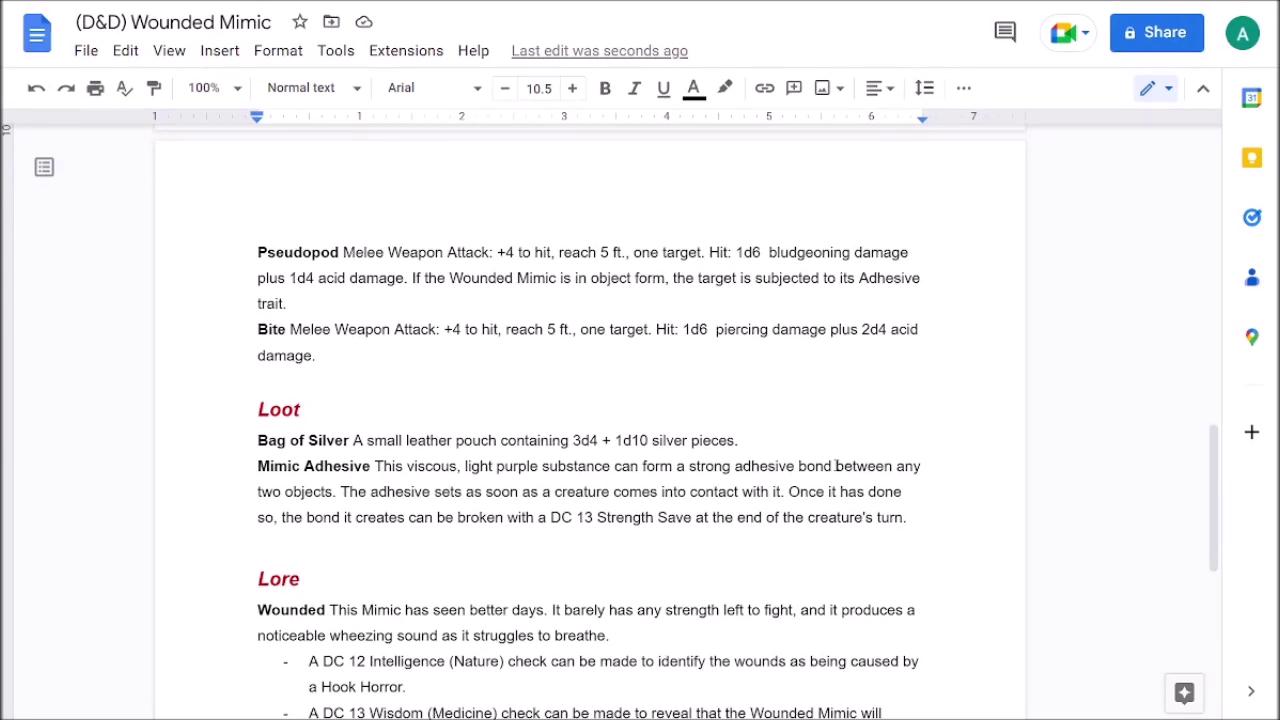
{"action": "scroll", "coordinate": [836, 465], "scroll_direction": "up", "scroll_amount": 12}
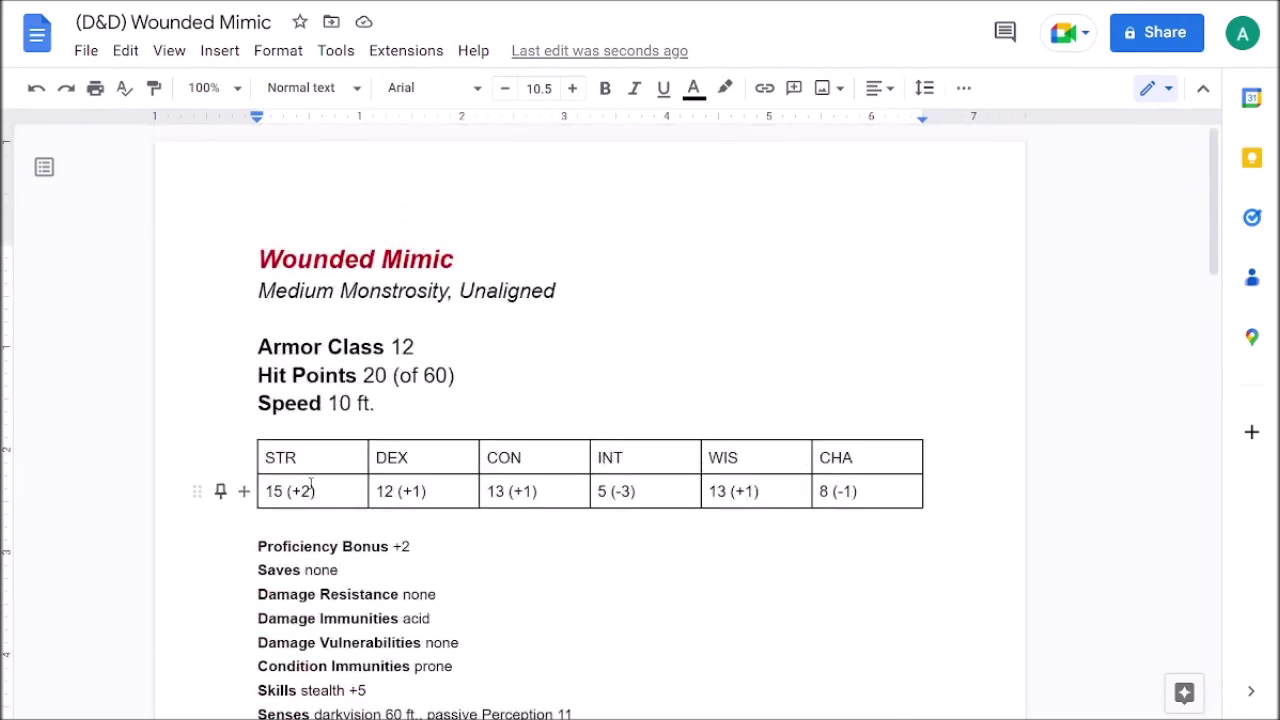
{"action": "scroll", "coordinate": [309, 470], "scroll_direction": "down", "scroll_amount": 7}
{"action": "scroll", "coordinate": [310, 440], "scroll_direction": "down", "scroll_amount": 2}
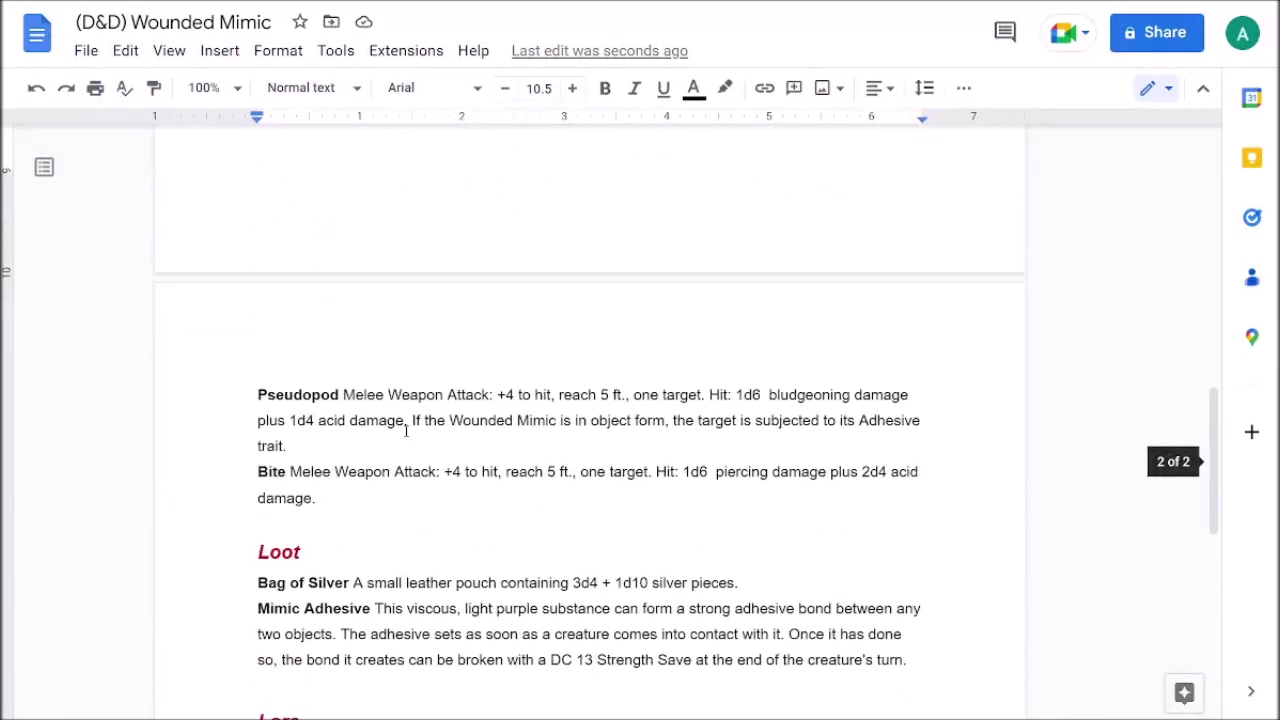
{"action": "left_click", "coordinate": [766, 395]}
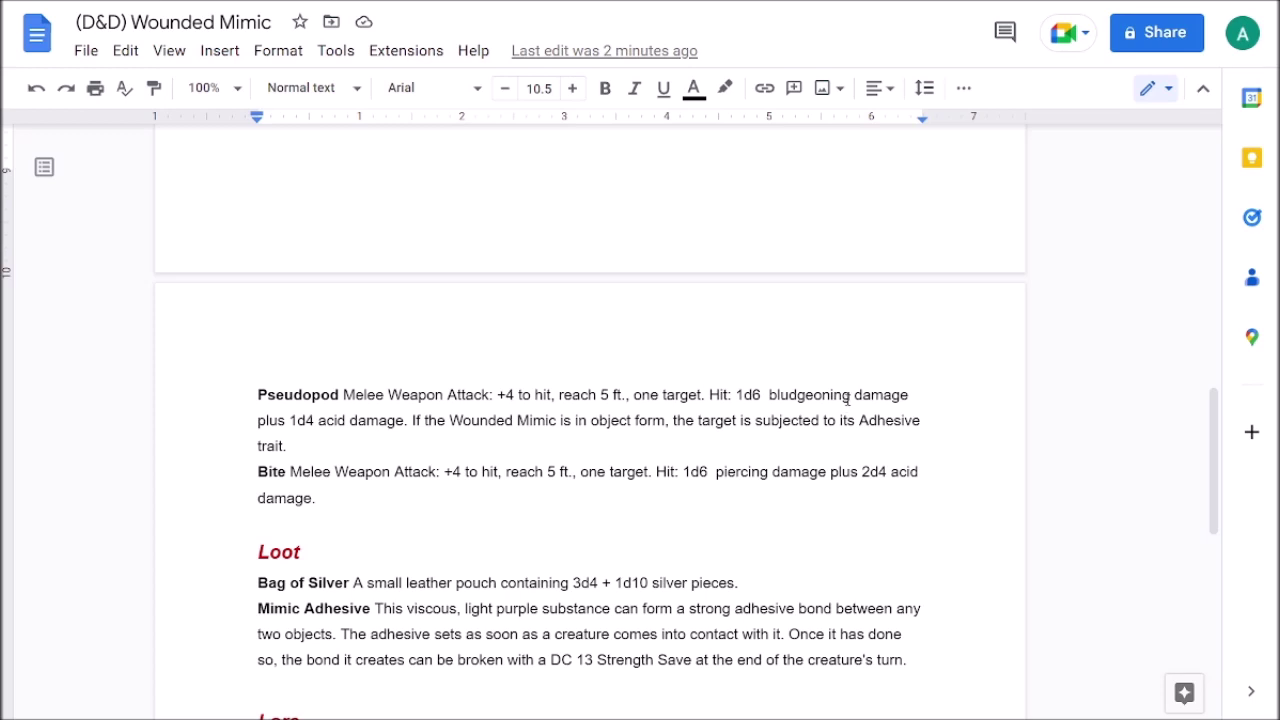
{"action": "scroll", "coordinate": [589, 249], "scroll_direction": "up", "scroll_amount": 4}
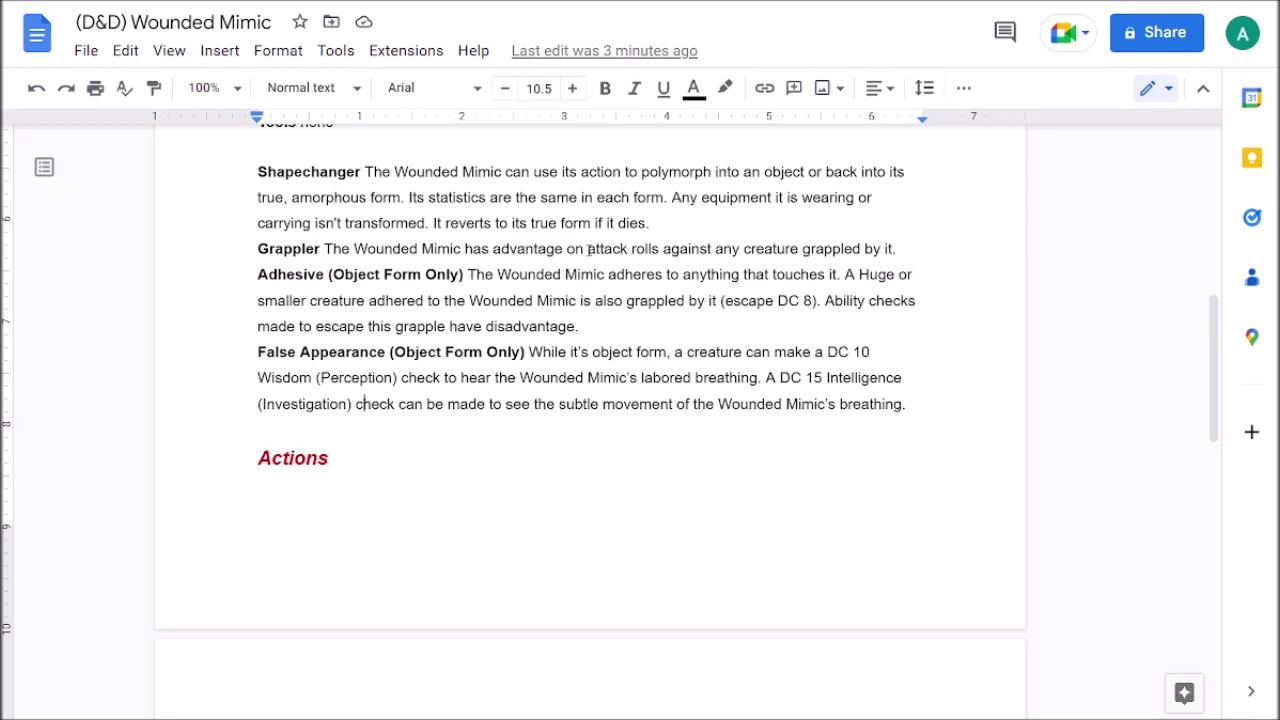
{"action": "scroll", "coordinate": [343, 300], "scroll_direction": "down", "scroll_amount": 5}
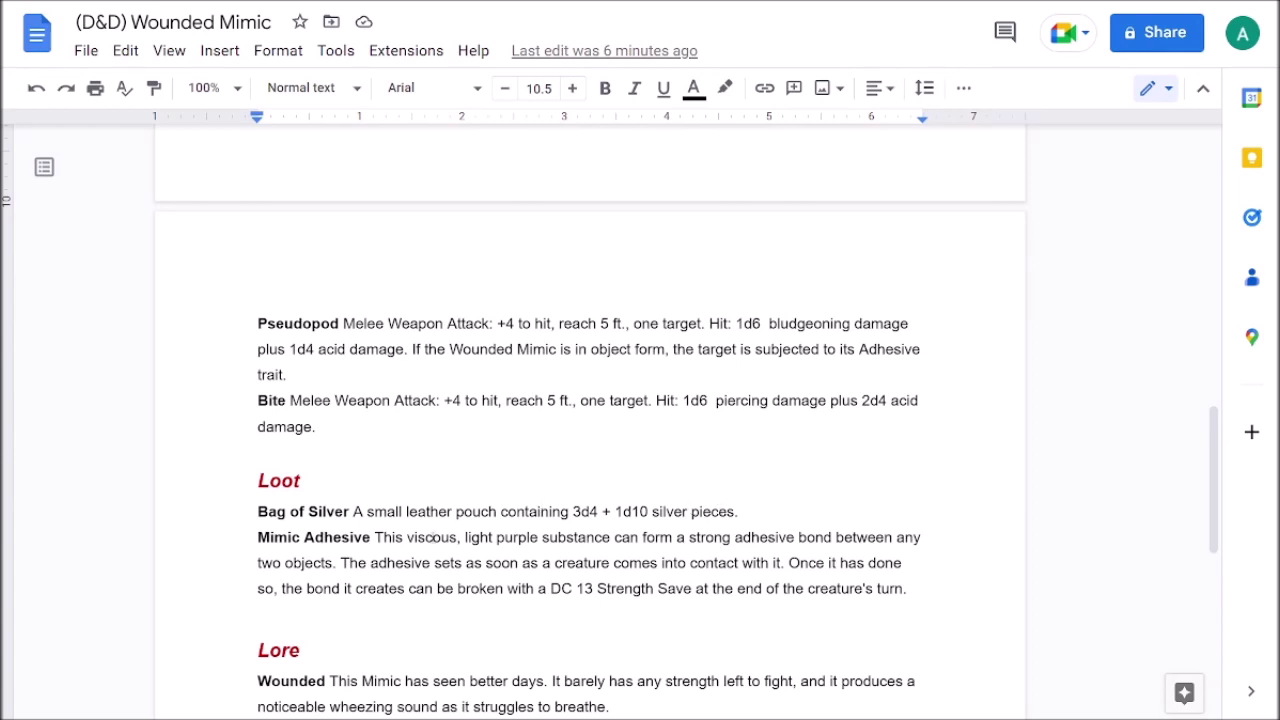
{"action": "scroll", "coordinate": [432, 537], "scroll_direction": "down", "scroll_amount": 1}
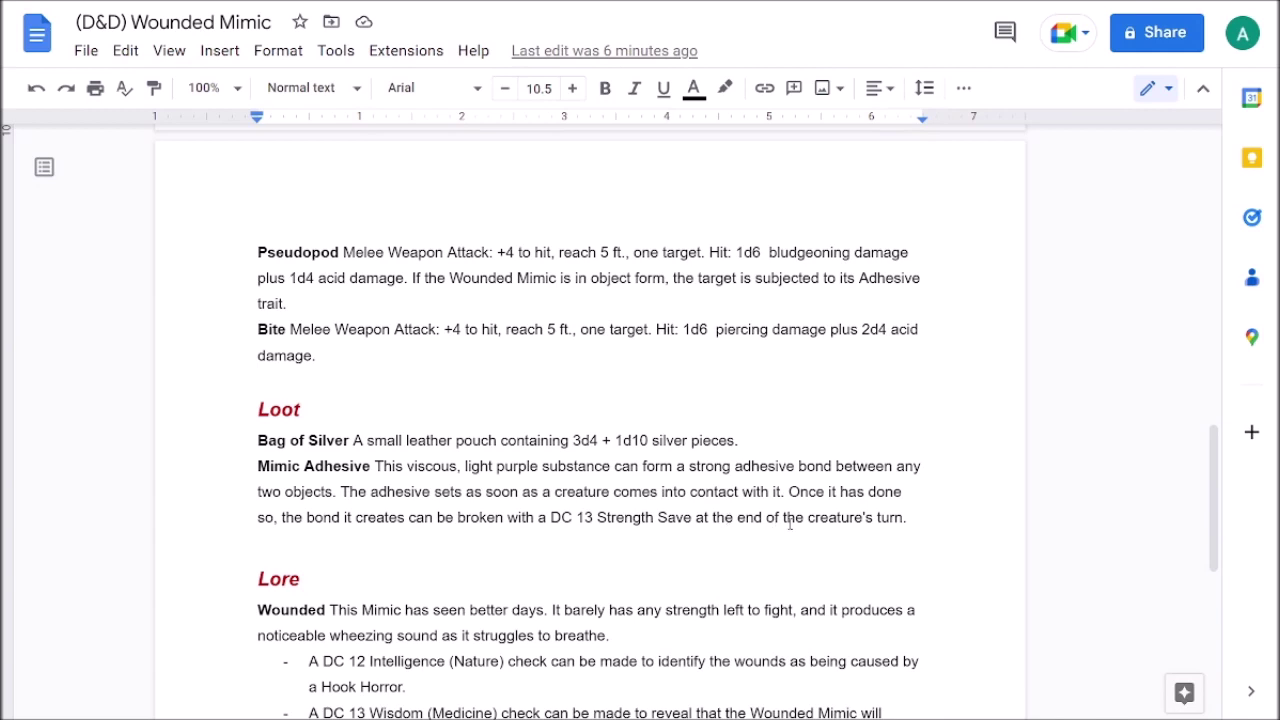
{"action": "scroll", "coordinate": [907, 393], "scroll_direction": "up", "scroll_amount": 1}
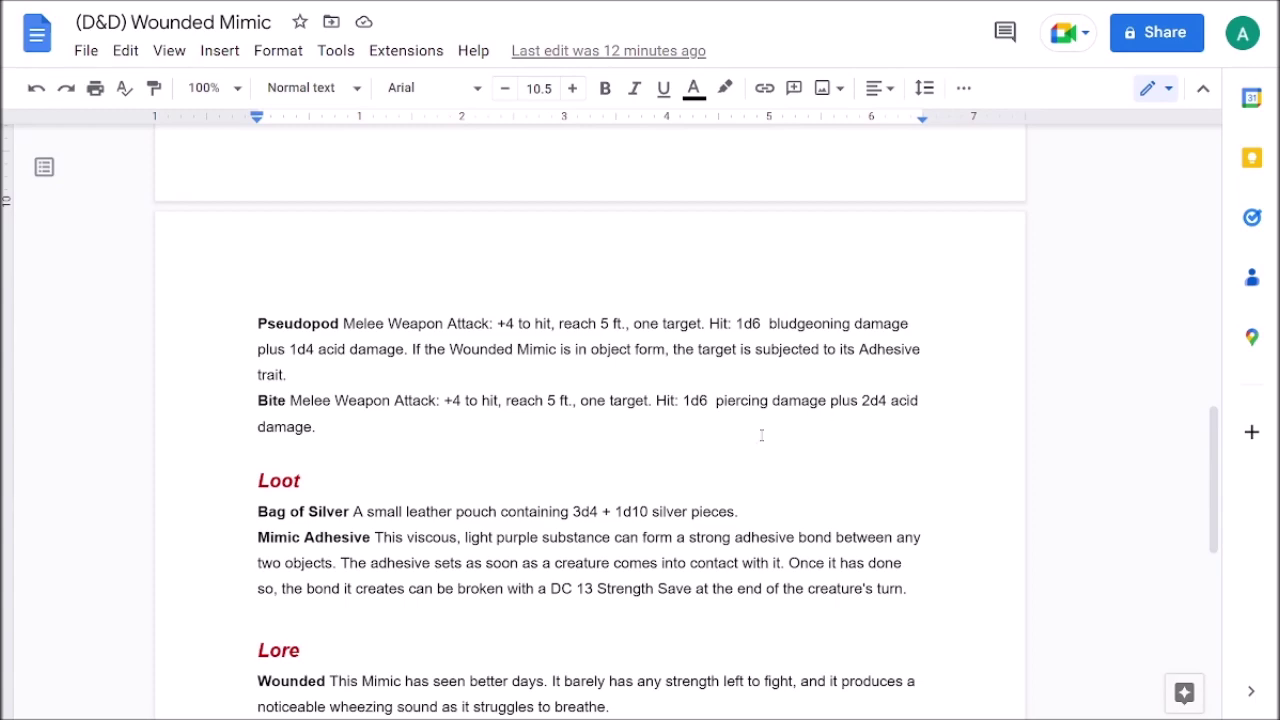
{"action": "scroll", "coordinate": [593, 533], "scroll_direction": "down", "scroll_amount": 3}
Scroll to the Lore section and bring up spelling suggestions for the underlined 'it's'.
{"action": "scroll", "coordinate": [597, 234], "scroll_direction": "down", "scroll_amount": 2}
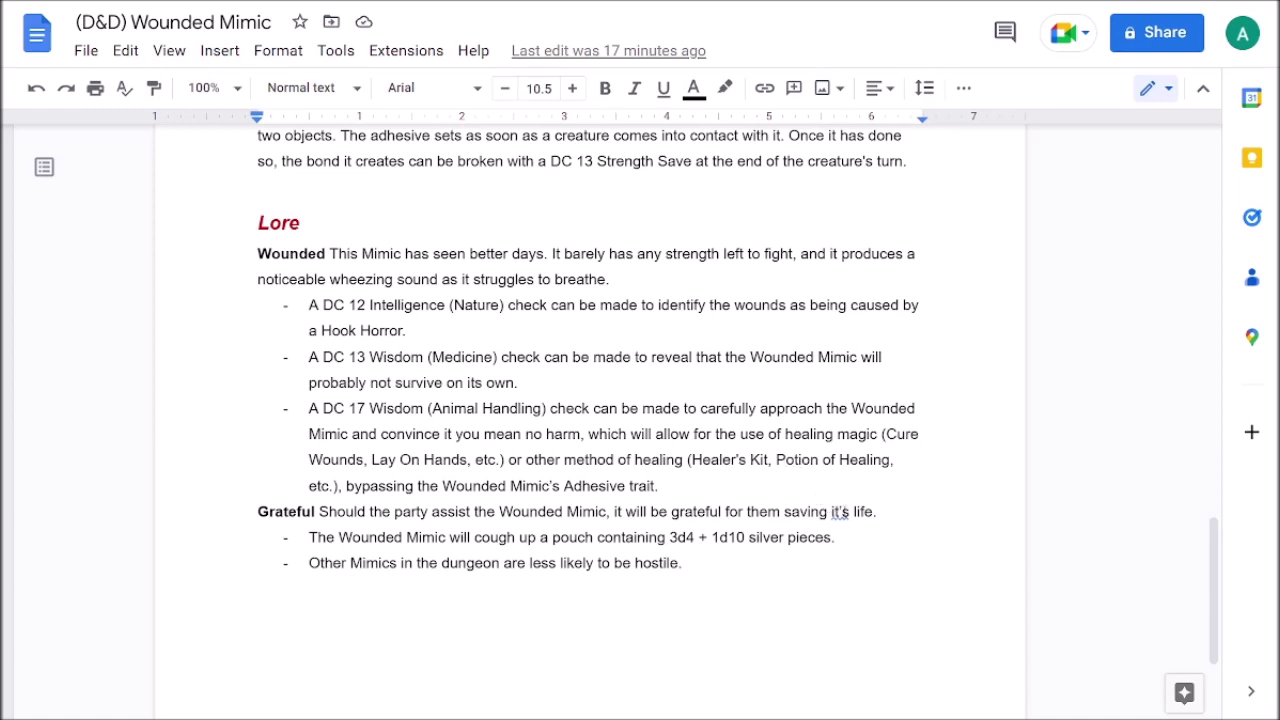
{"action": "left_click", "coordinate": [840, 511]}
Accept the 'its' suggestion so the Grateful line reads 'saving its life'.
{"action": "left_click", "coordinate": [848, 482]}
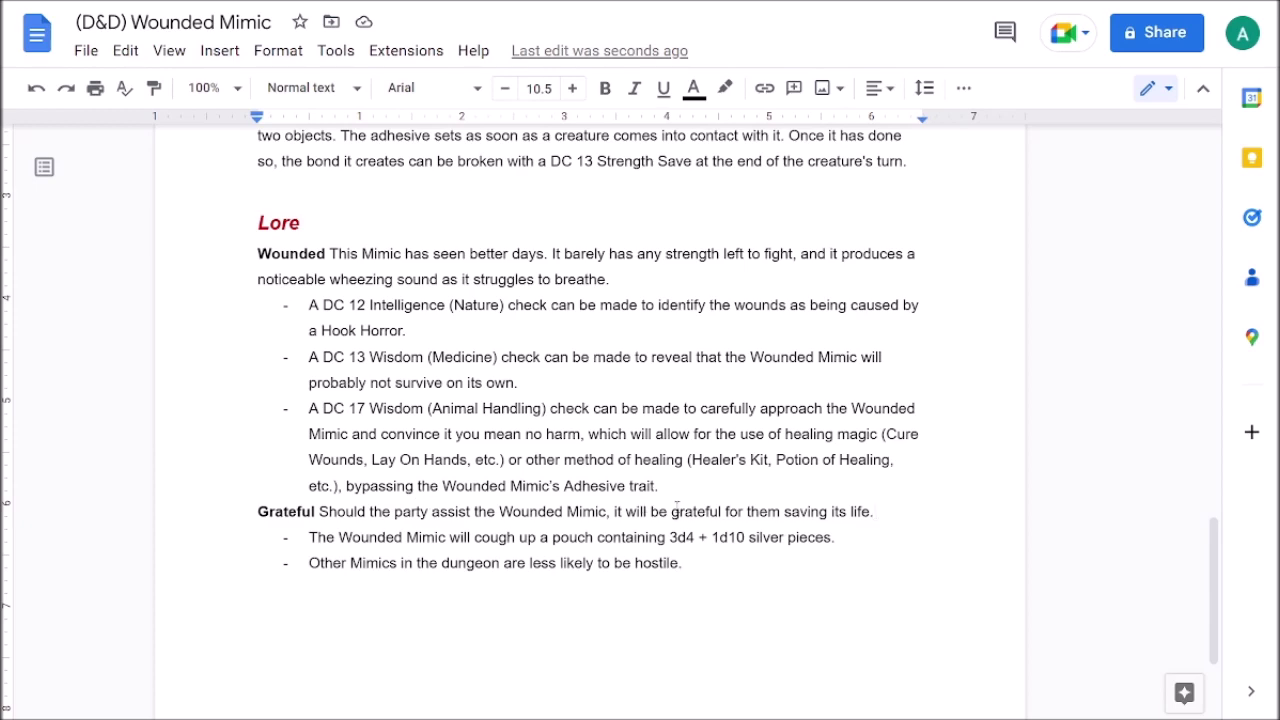
{"action": "scroll", "coordinate": [150, 480], "scroll_direction": "down", "scroll_amount": 3}
{"action": "scroll", "coordinate": [200, 450], "scroll_direction": "up", "scroll_amount": 1}
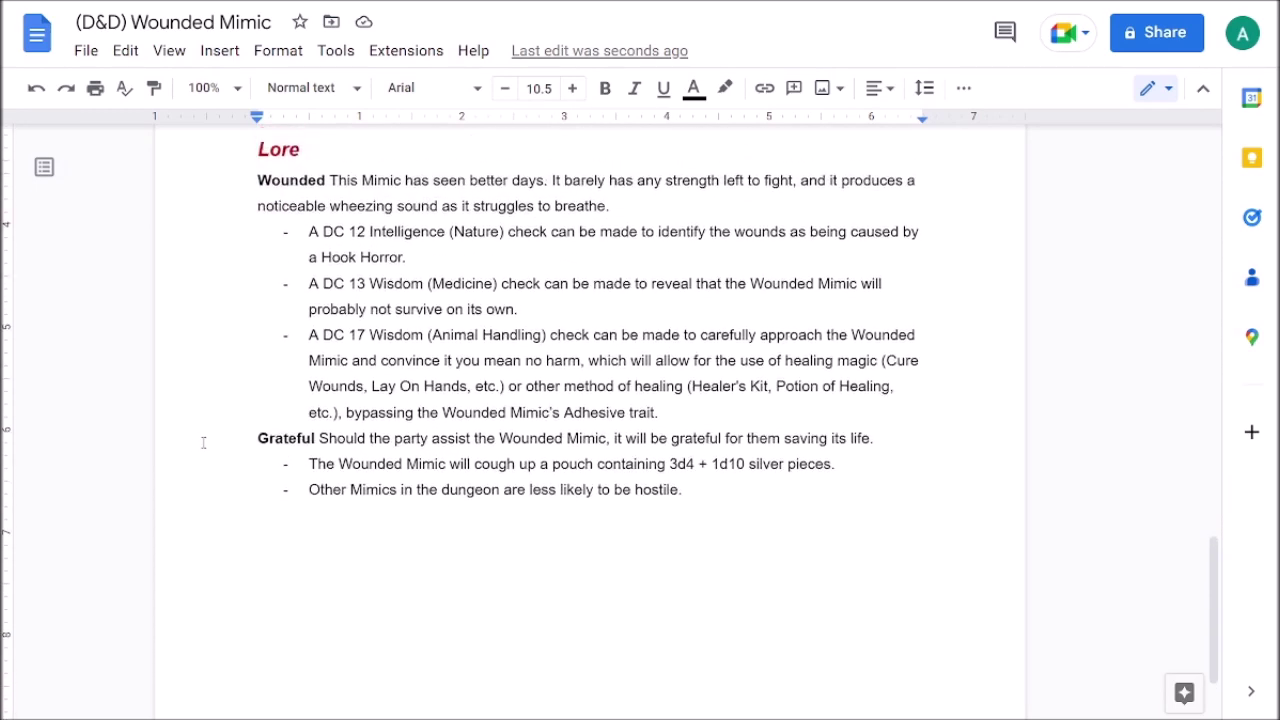
{"action": "scroll", "coordinate": [203, 442], "scroll_direction": "down", "scroll_amount": 2}
{"action": "scroll", "coordinate": [222, 406], "scroll_direction": "up", "scroll_amount": 2}
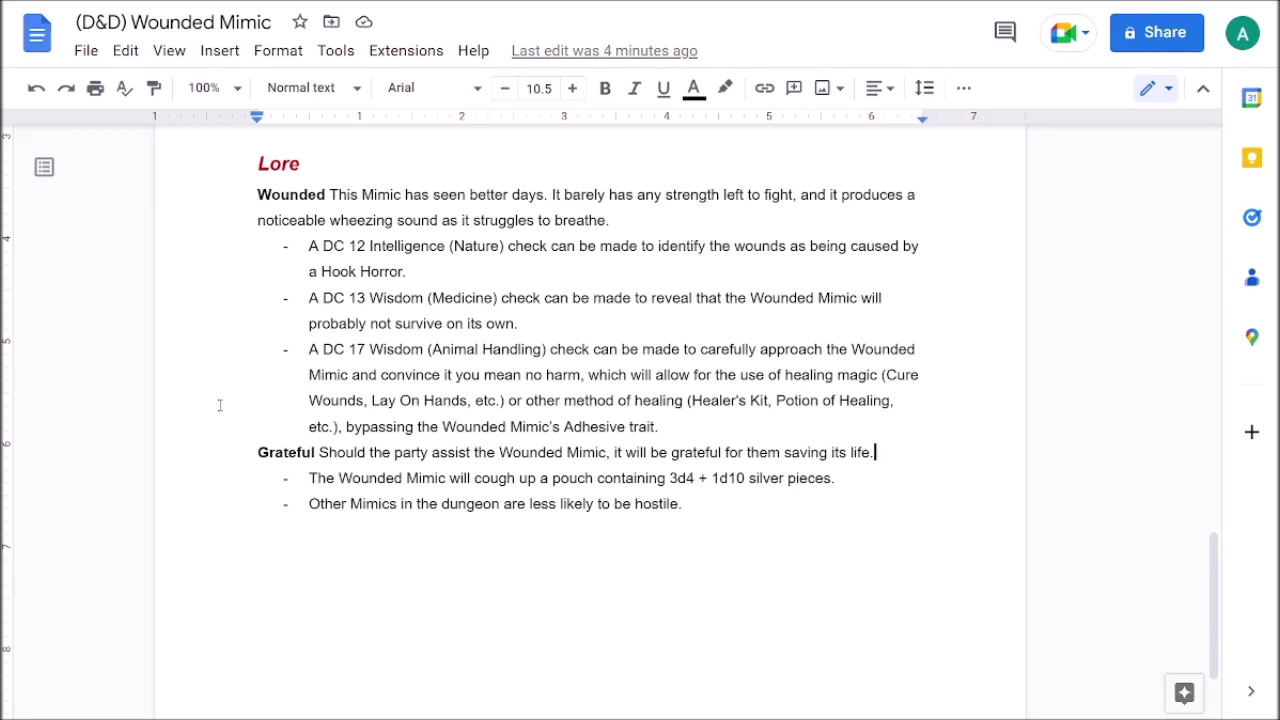
{"action": "scroll", "coordinate": [220, 405], "scroll_direction": "down", "scroll_amount": 1}
Scroll back up to the Wounded Mimic title and stats at the top of page 1.
{"action": "scroll", "coordinate": [220, 405], "scroll_direction": "up", "scroll_amount": 5}
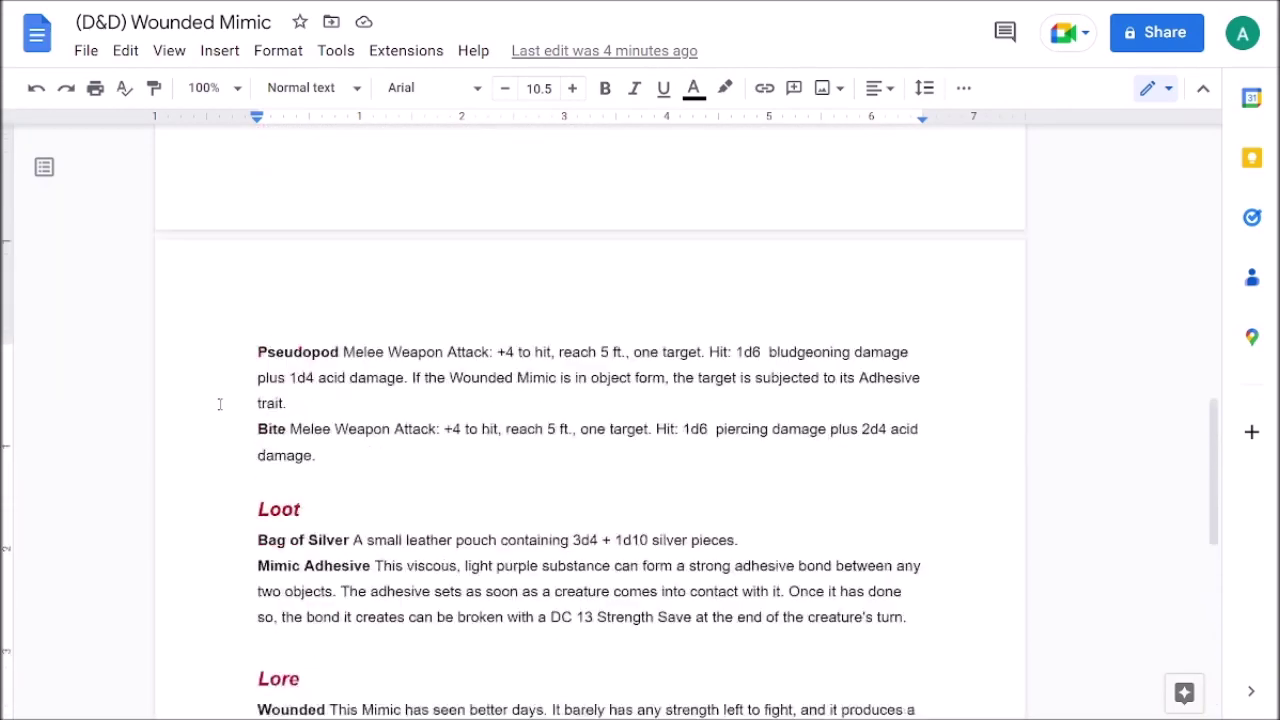
{"action": "scroll", "coordinate": [220, 404], "scroll_direction": "up", "scroll_amount": 10}
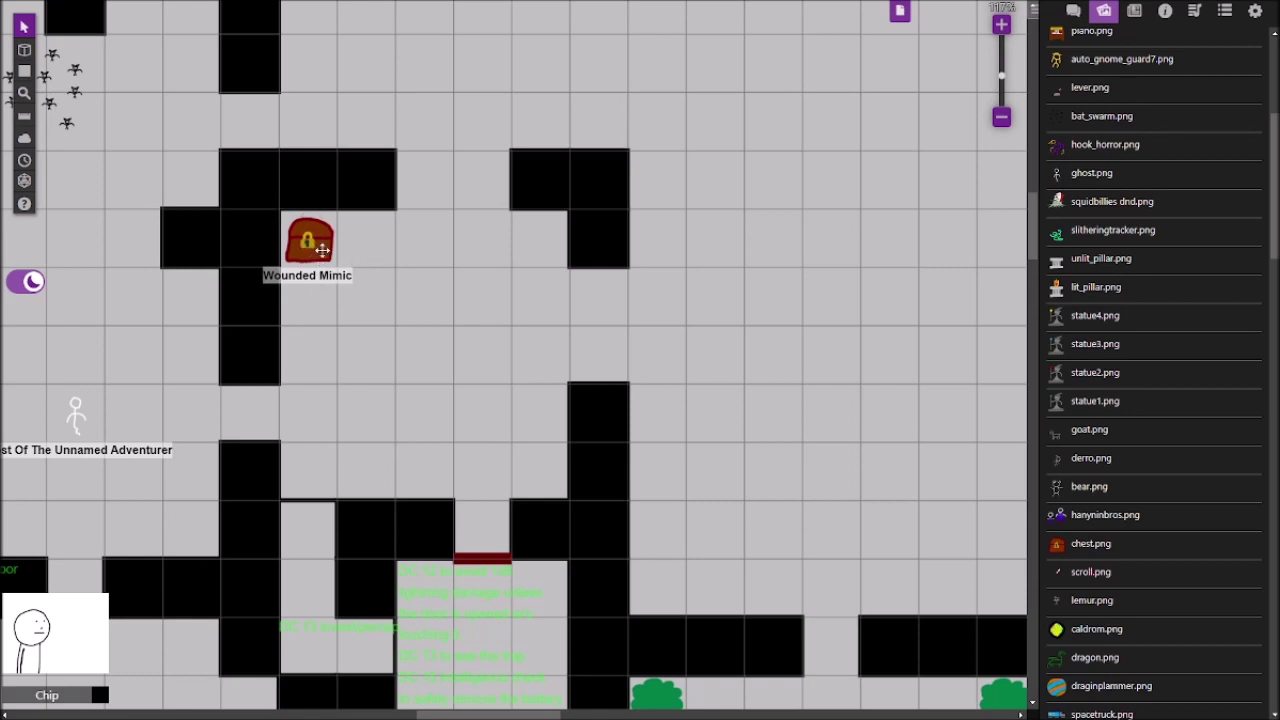
{"action": "scroll", "coordinate": [1117, 523], "scroll_direction": "down", "scroll_amount": 1}
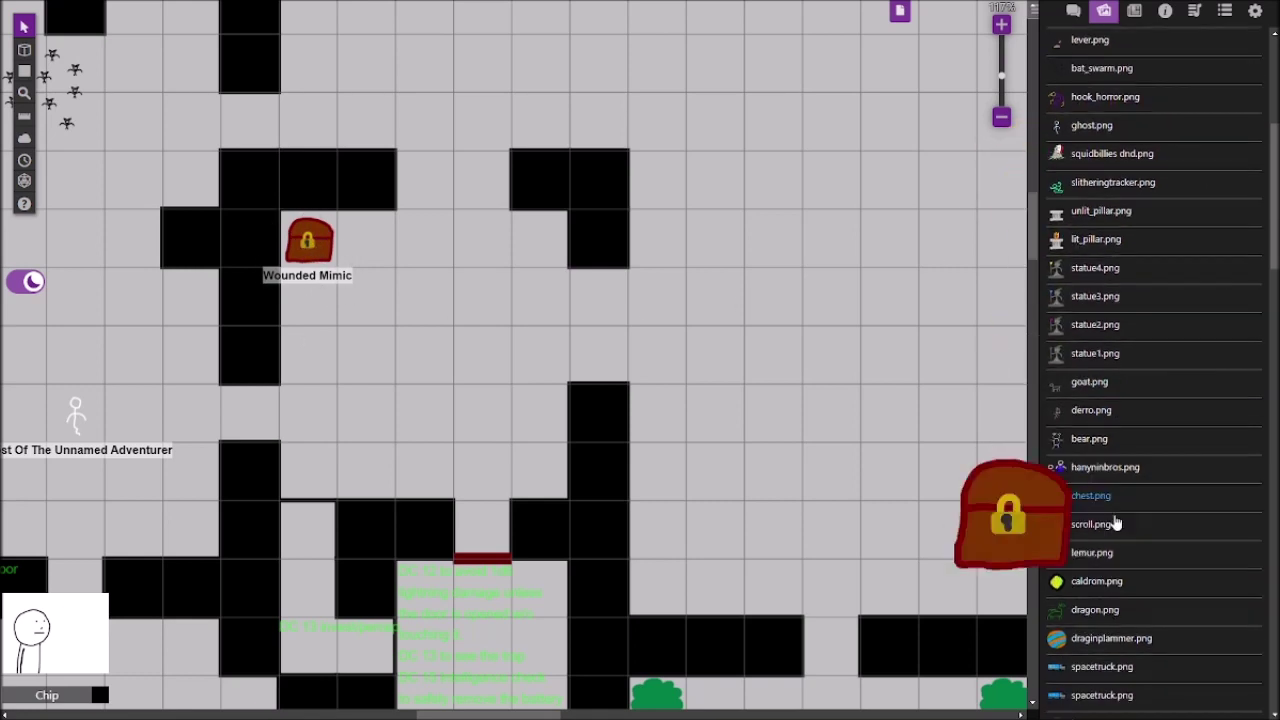
{"action": "scroll", "coordinate": [1083, 554], "scroll_direction": "down", "scroll_amount": 6}
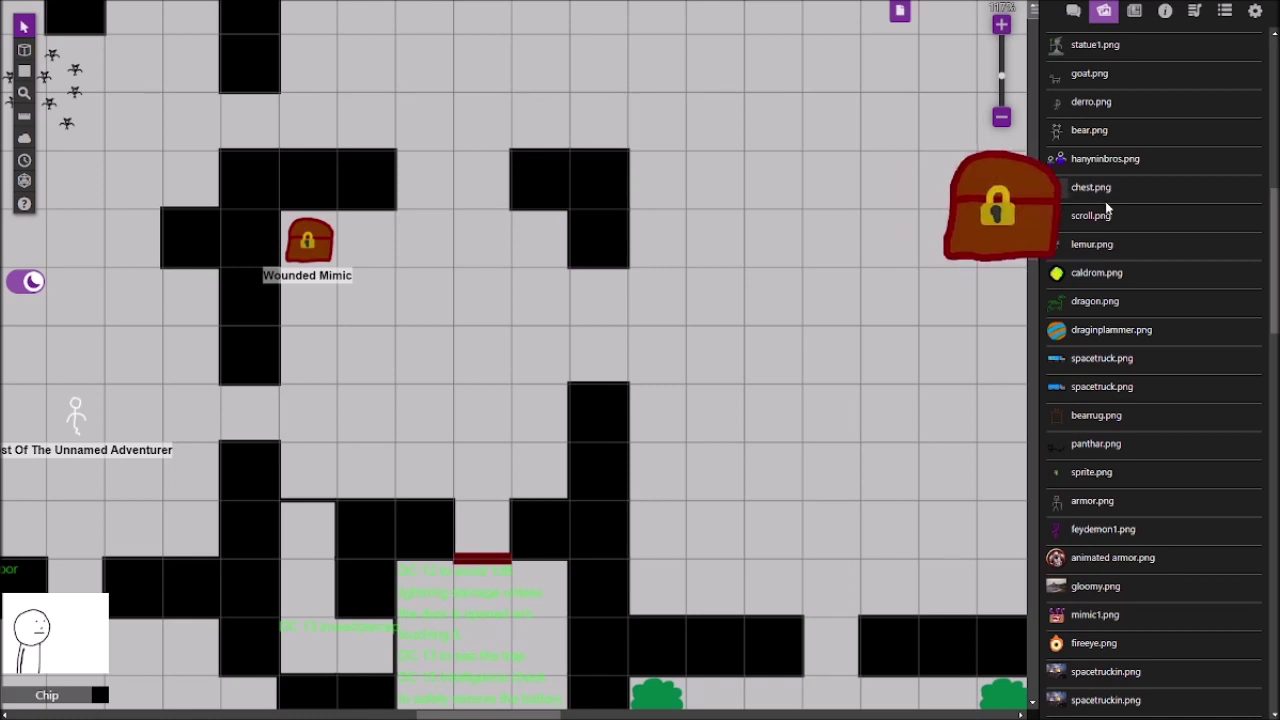
{"action": "scroll", "coordinate": [1105, 206], "scroll_direction": "up", "scroll_amount": 5}
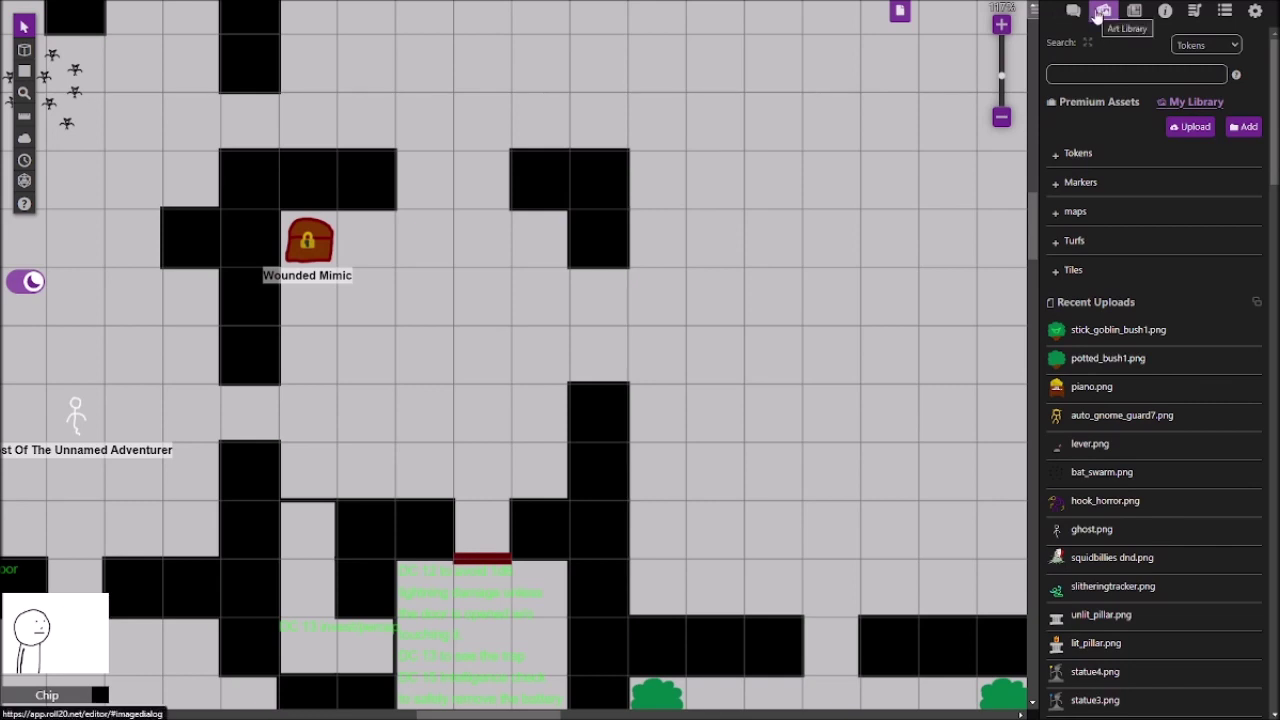
{"action": "left_click", "coordinate": [1073, 11]}
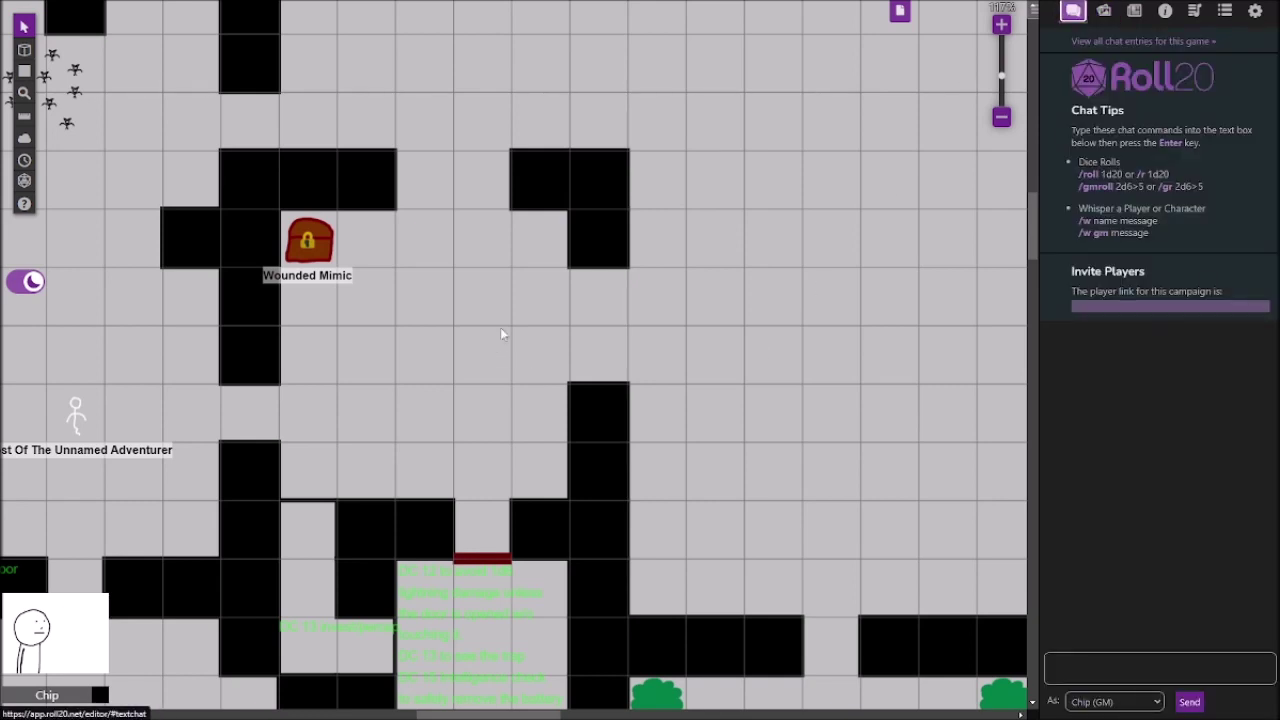